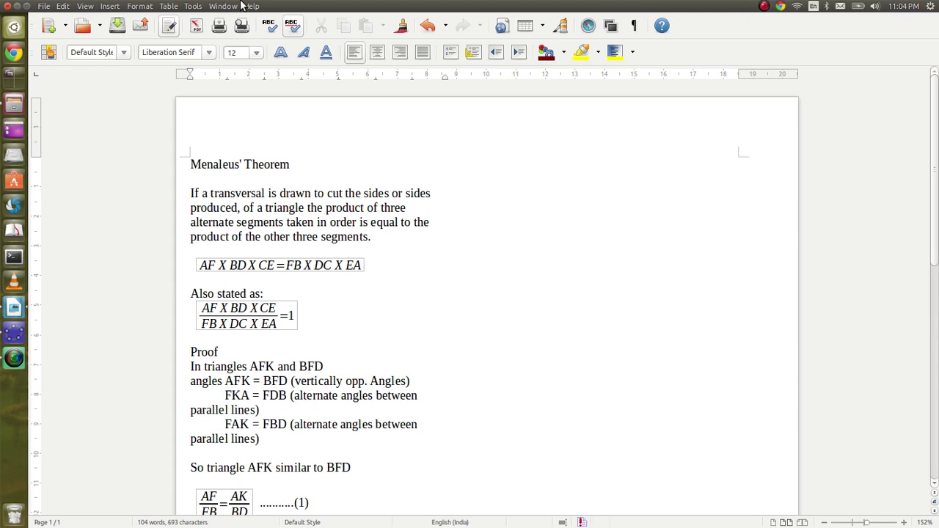
Step: Put GeoGebra beside the Writer document and draw polygon triangle ABC (area 26.01)
double_click(289, 6)
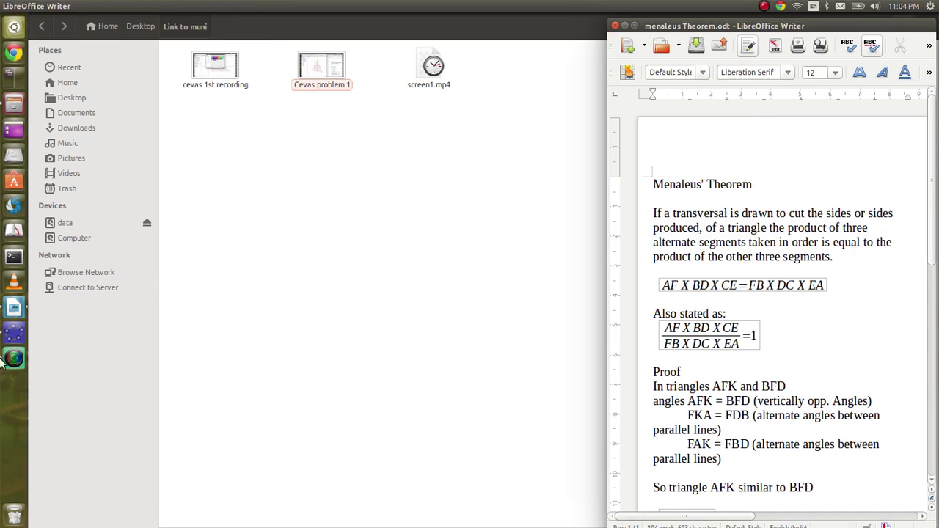
click(12, 335)
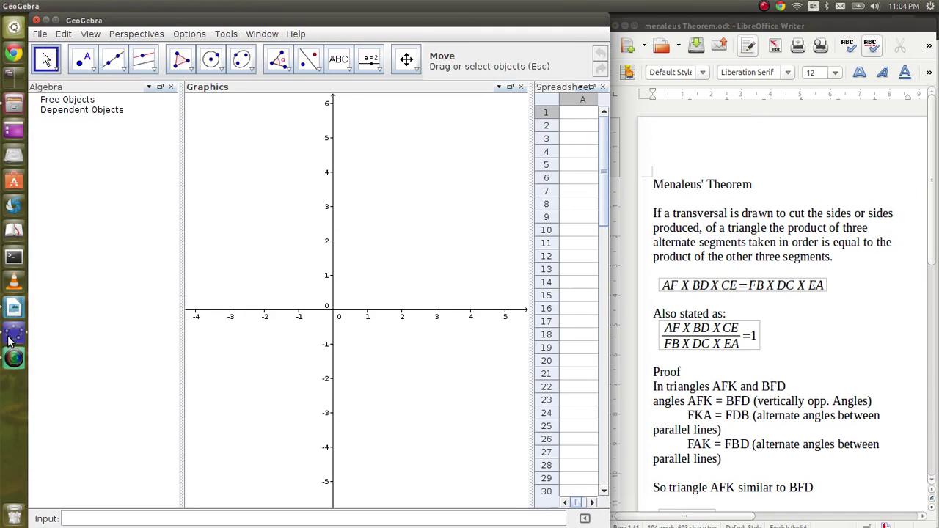
click(188, 66)
click(190, 89)
click(367, 157)
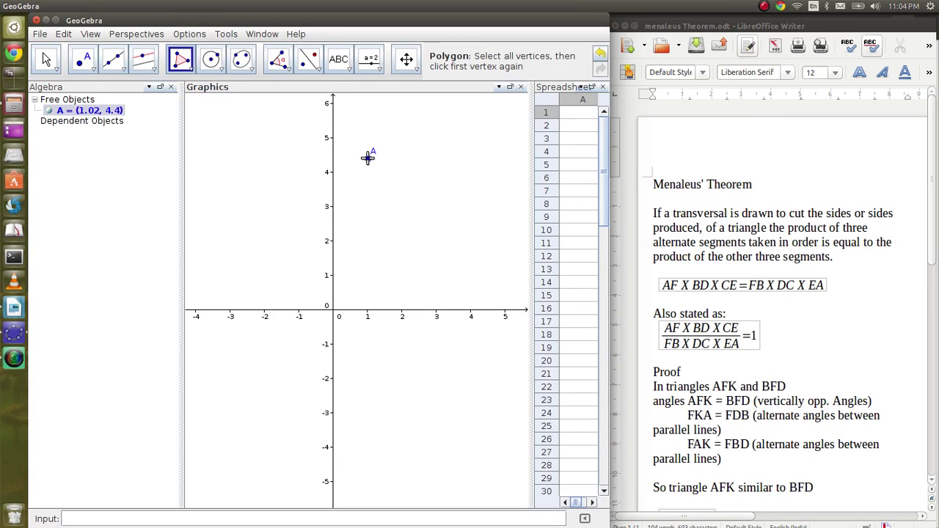
click(229, 436)
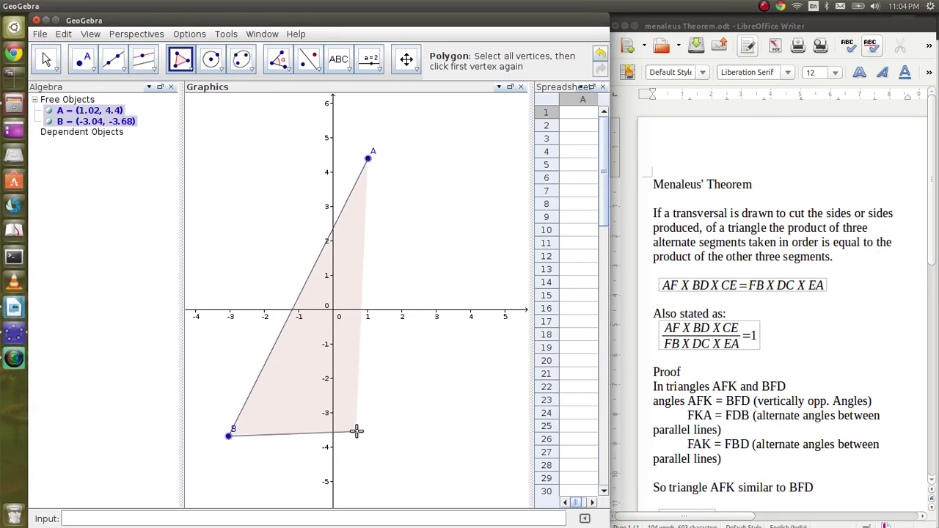
click(457, 420)
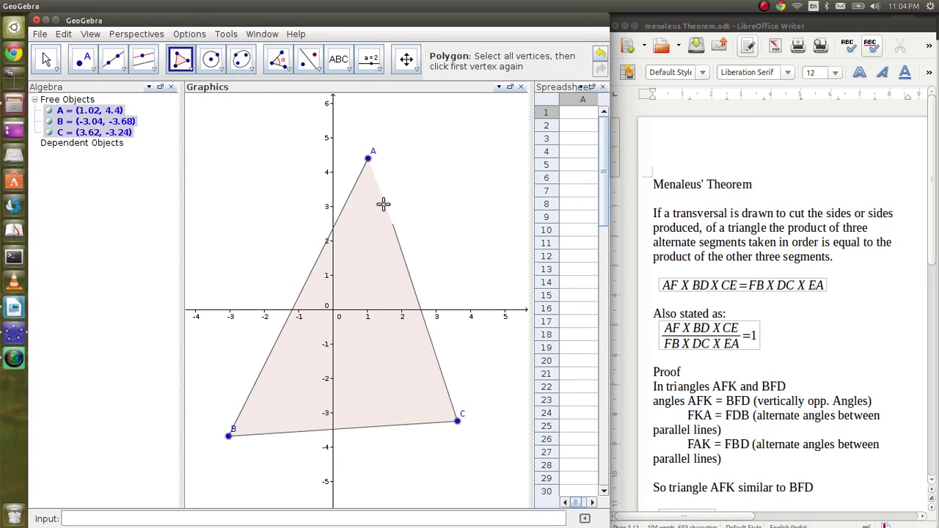
click(369, 159)
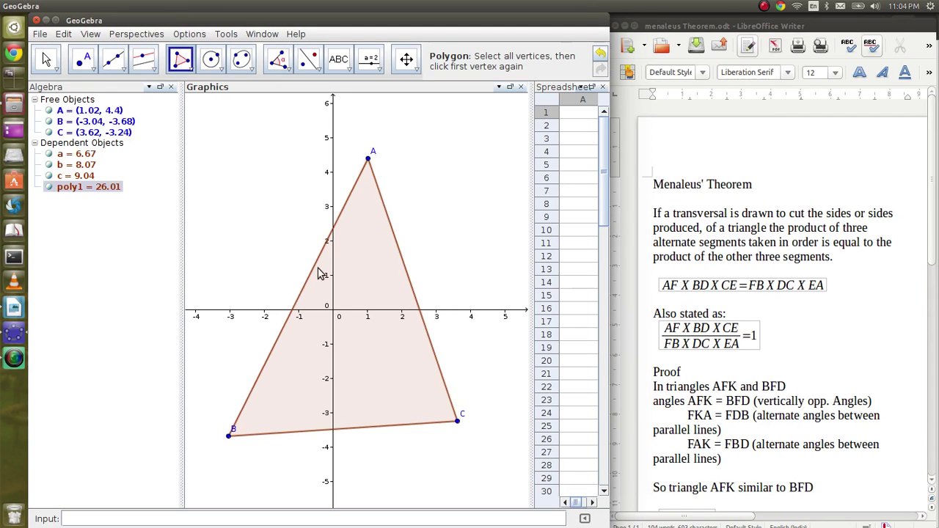
Step: Draw transversal line d through two new points crossing the triangle
click(122, 76)
click(132, 86)
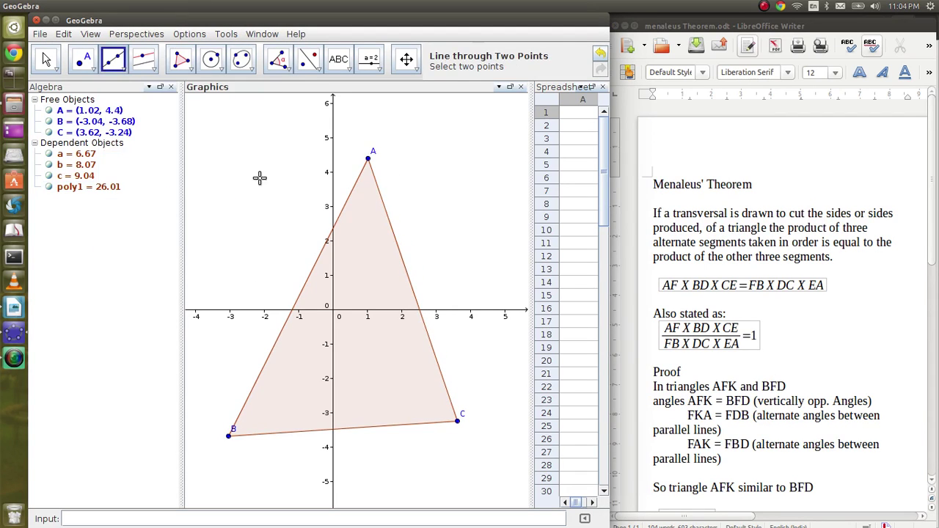
click(222, 156)
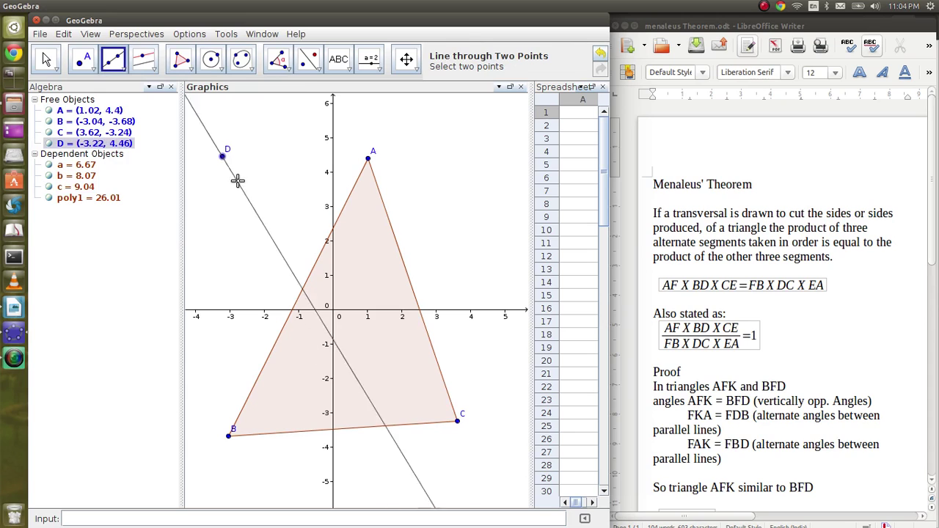
click(298, 214)
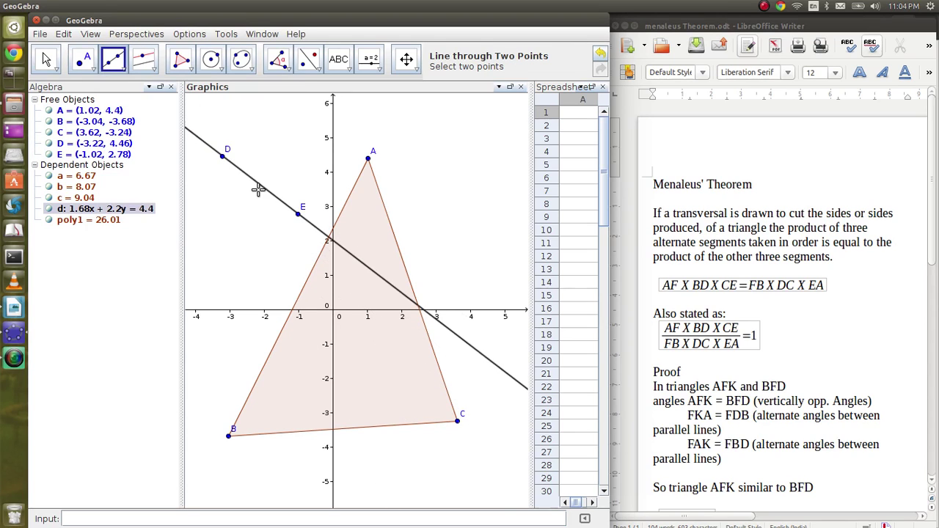
Step: Rename the transversal's points D to X and E to Y
double_click(222, 156)
click(234, 290)
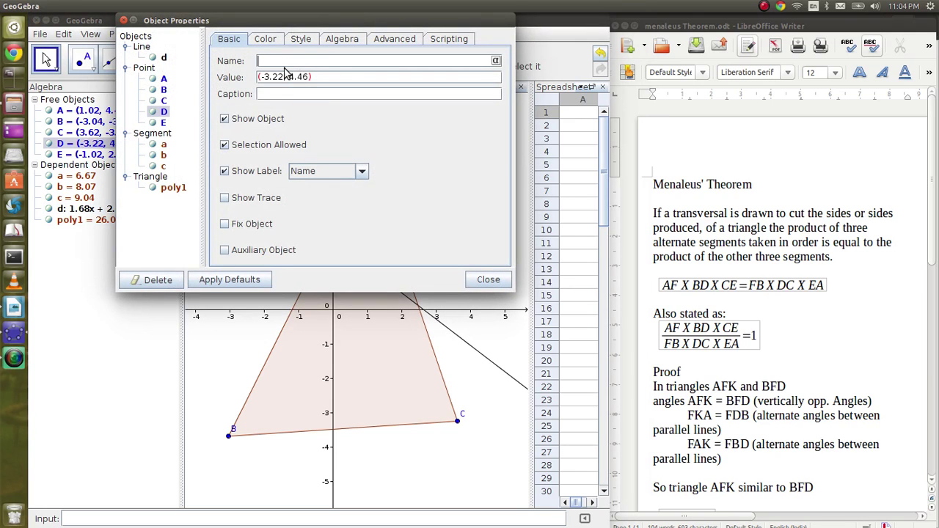
text(X)
click(488, 279)
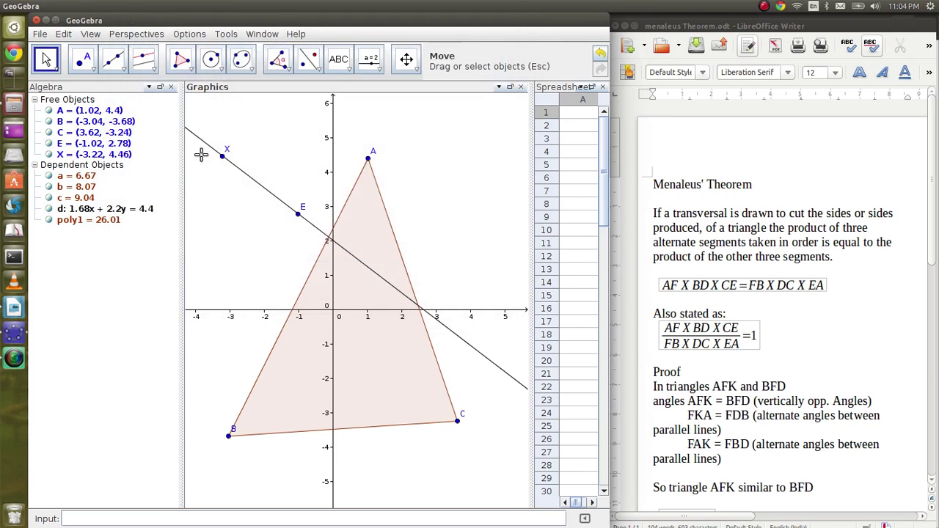
double_click(295, 215)
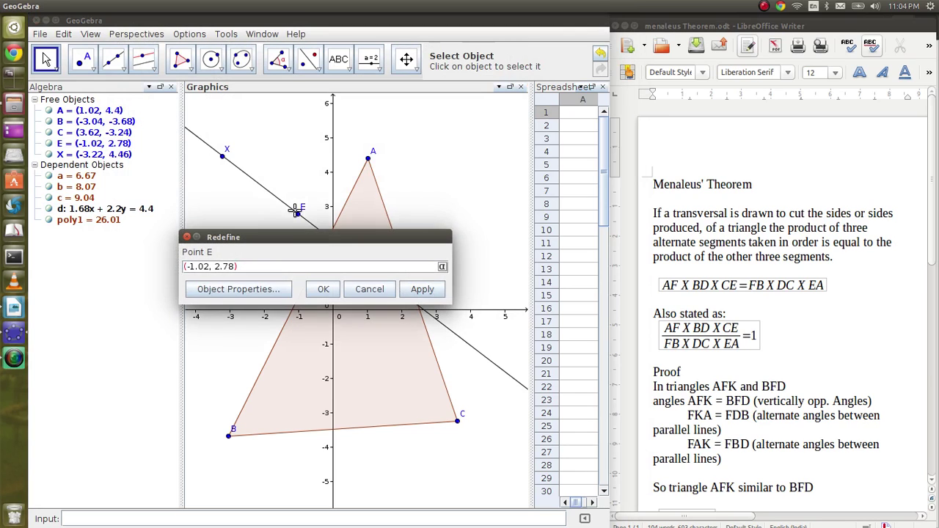
click(269, 290)
mouse_move(374, 61)
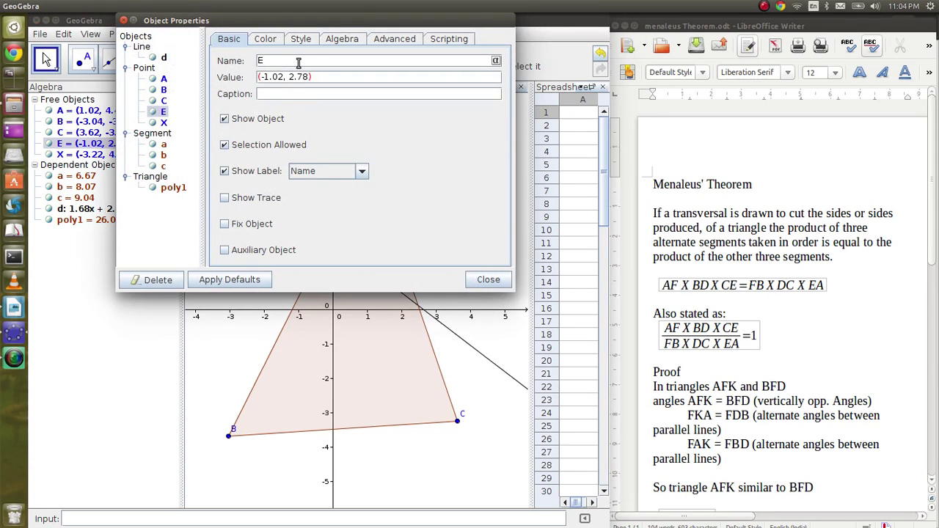
text(Y)
key(Return)
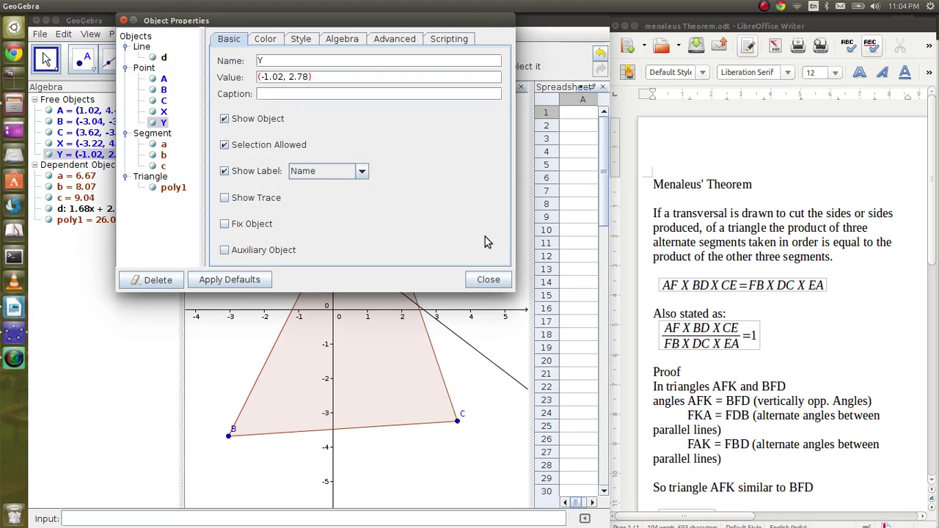
click(485, 282)
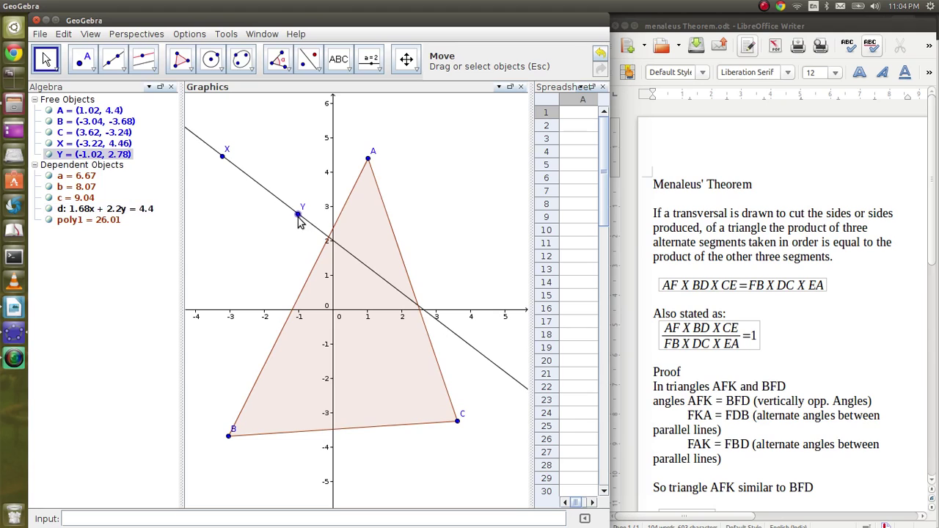
Step: Tilt the transversal by moving Y down, and draw a ray from B through C
drag(297, 214, 296, 227)
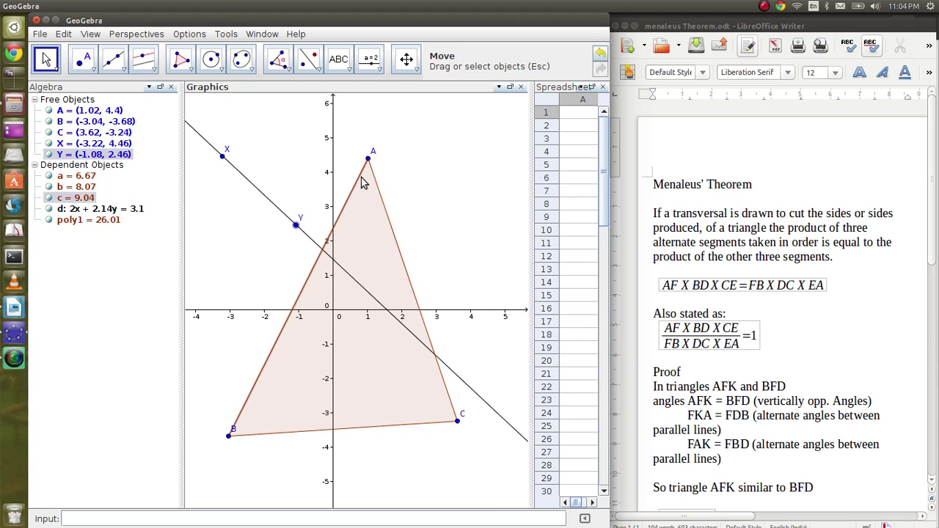
click(122, 71)
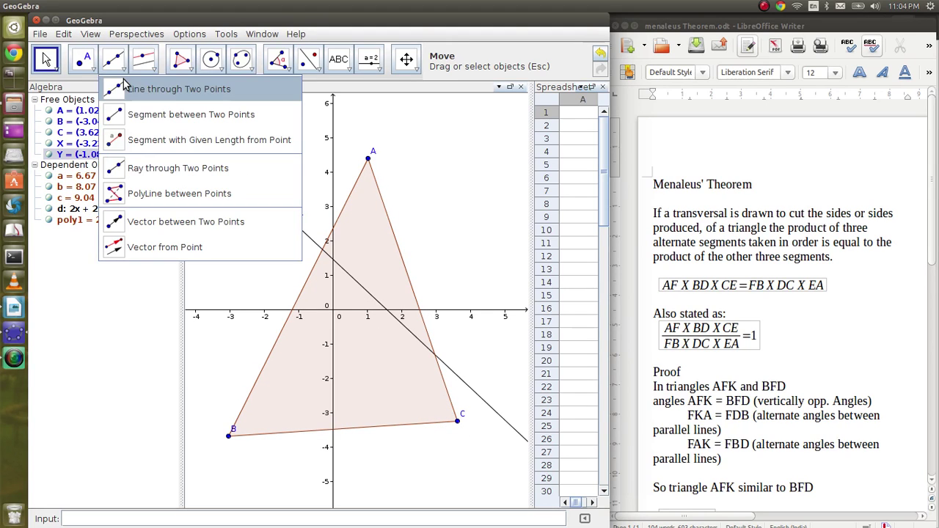
click(136, 163)
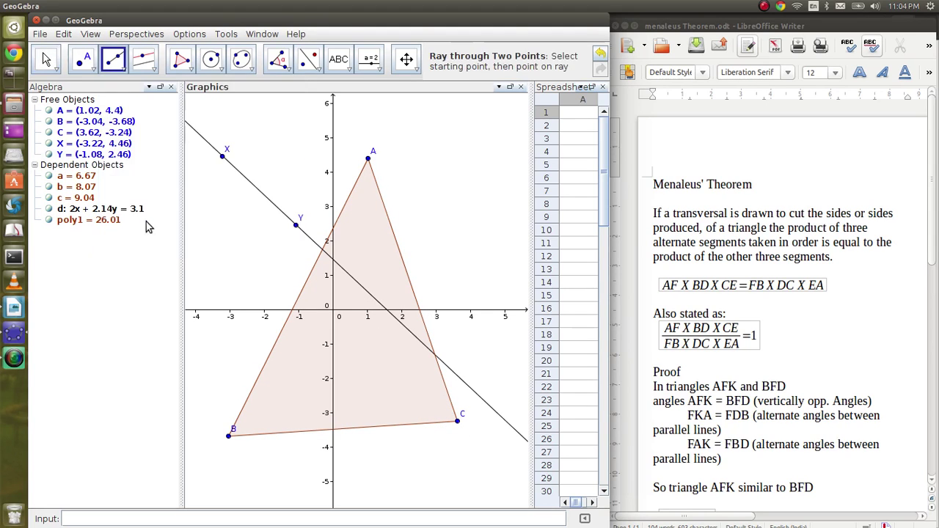
click(229, 436)
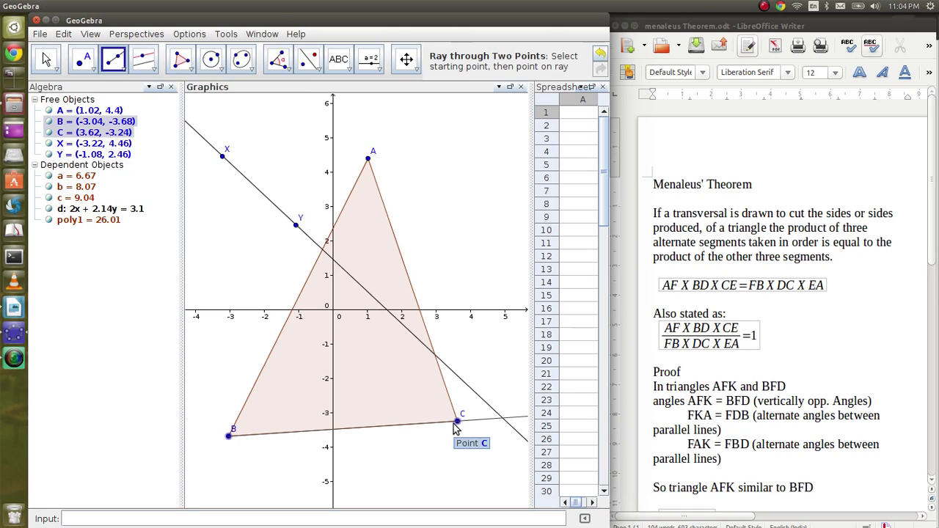
click(455, 423)
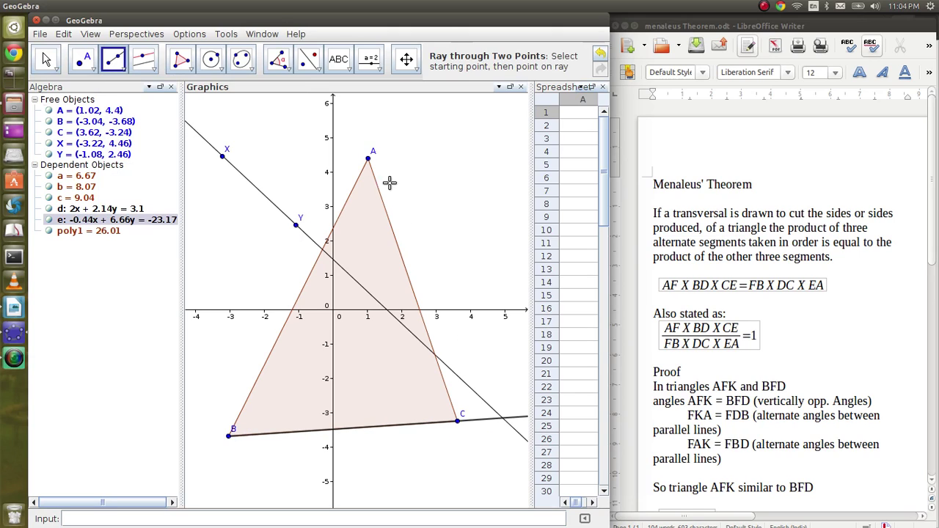
Step: Mark D on ray BC, E on CA and F on AB where the transversal crosses
click(93, 70)
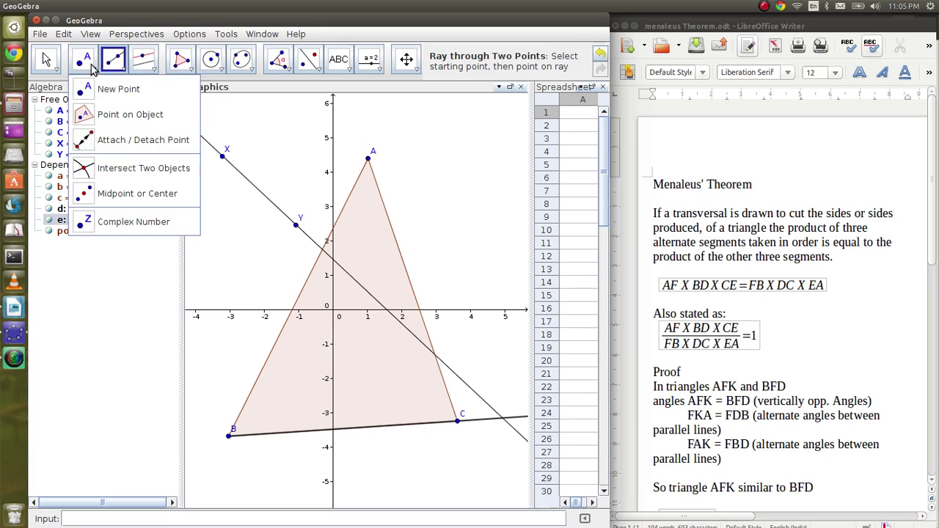
click(91, 88)
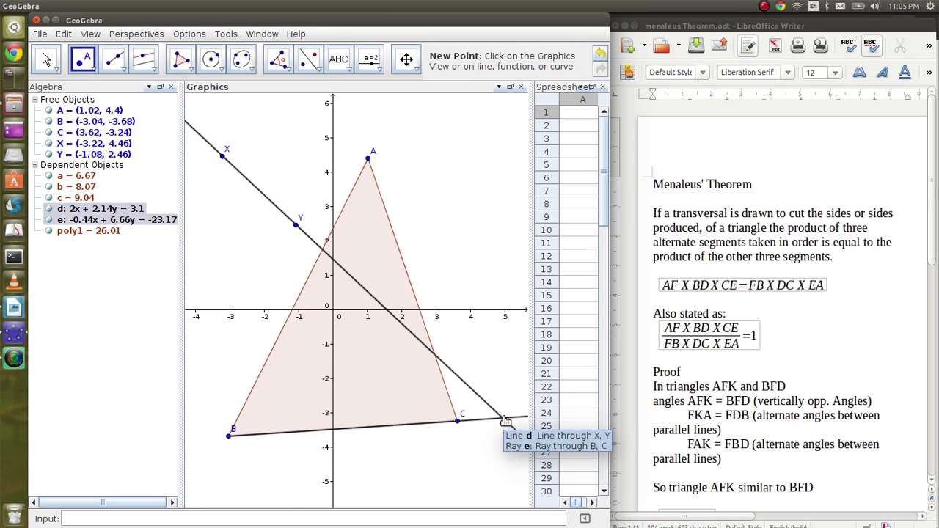
click(502, 419)
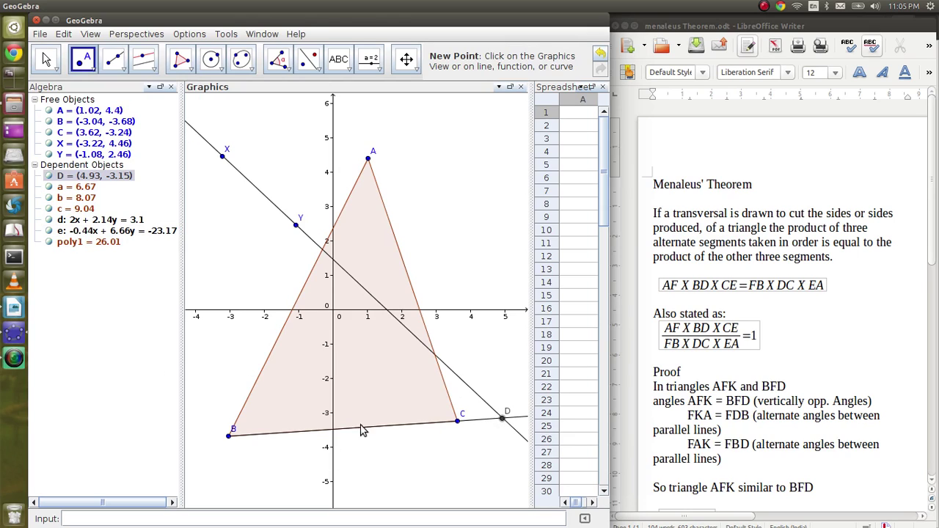
click(436, 357)
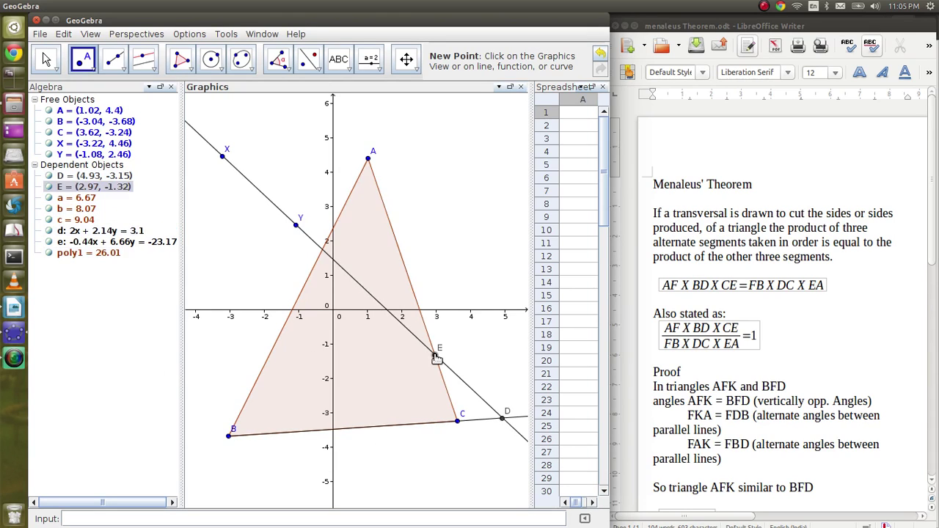
click(323, 251)
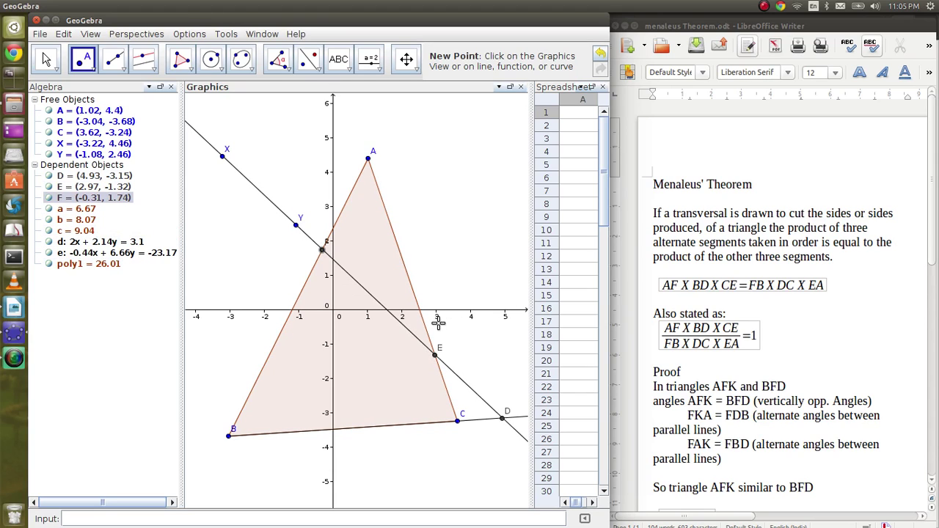
Step: Draw segments AF, BD and CE
click(126, 72)
click(130, 115)
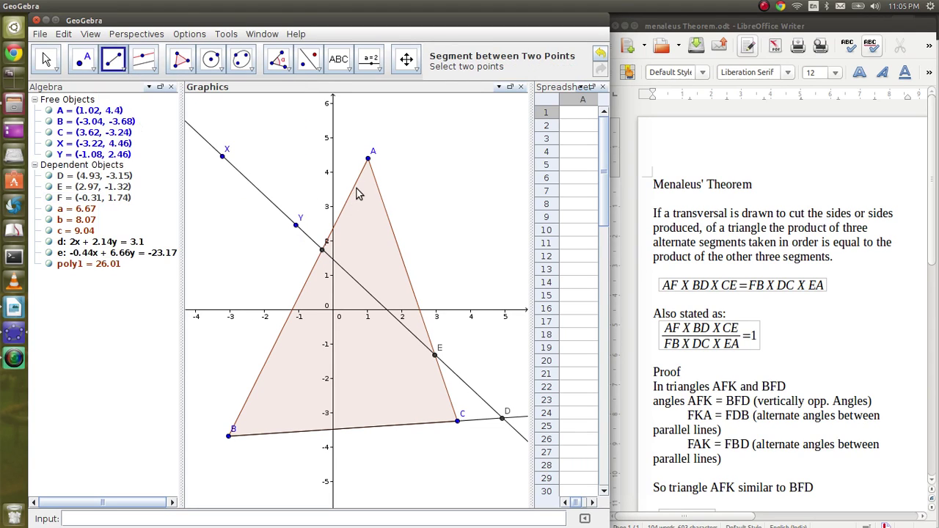
click(368, 160)
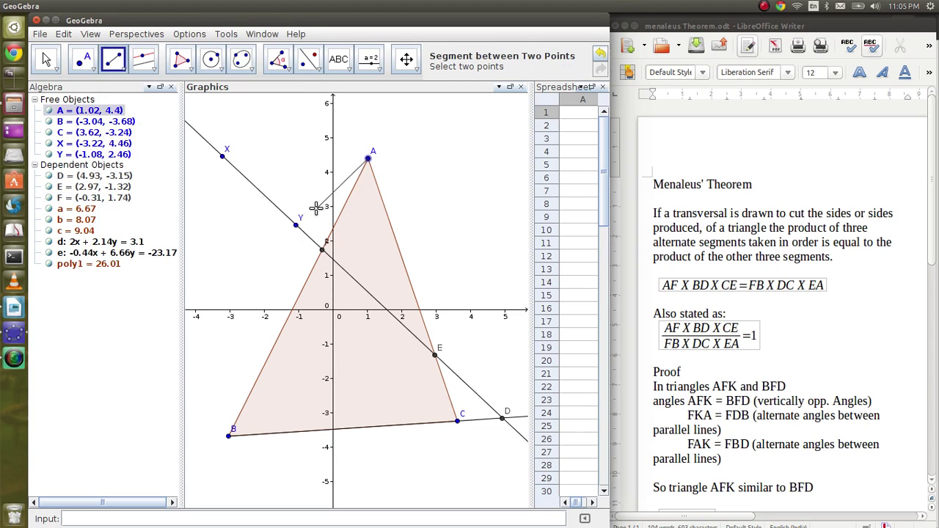
click(323, 250)
click(229, 436)
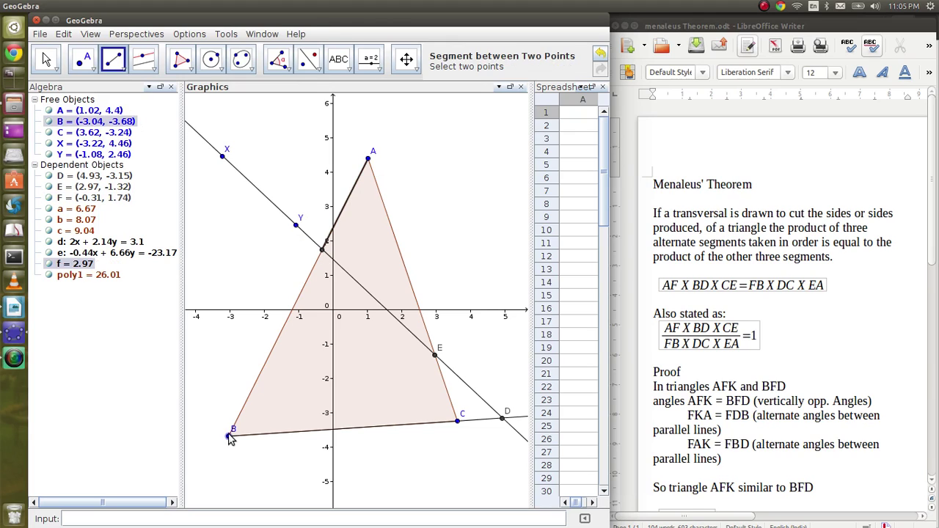
click(503, 419)
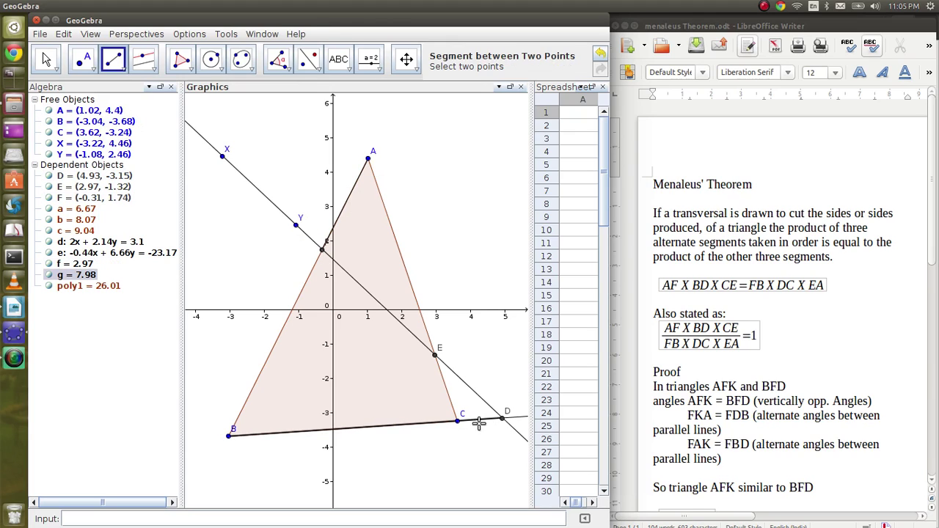
click(457, 420)
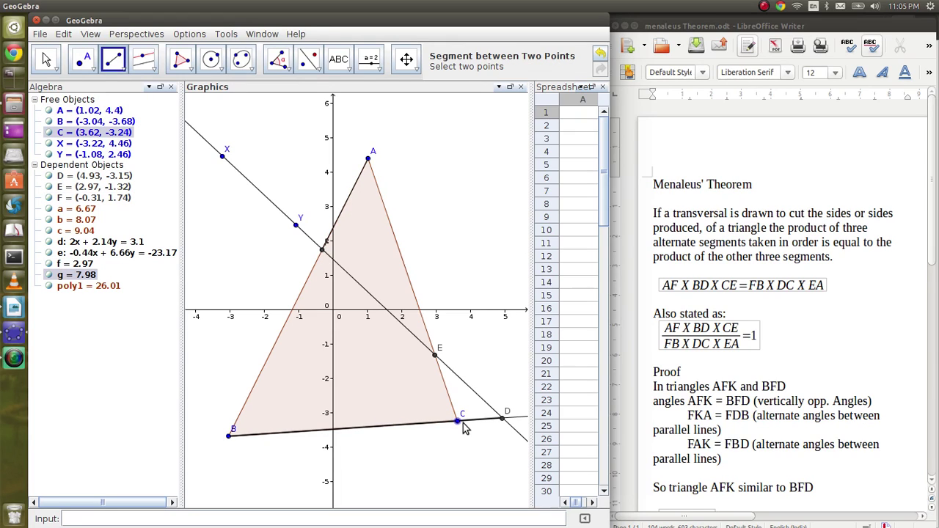
click(433, 356)
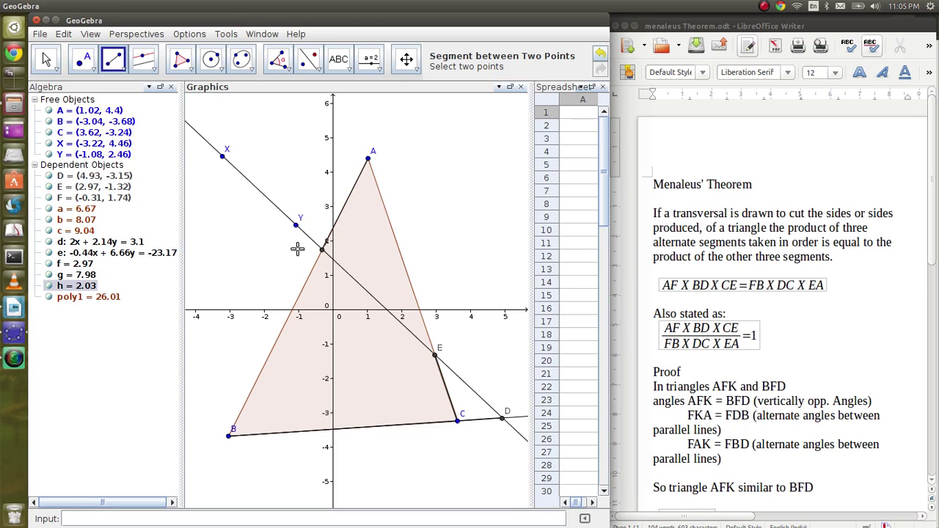
Step: Draw segments FB, DC and EA
click(322, 250)
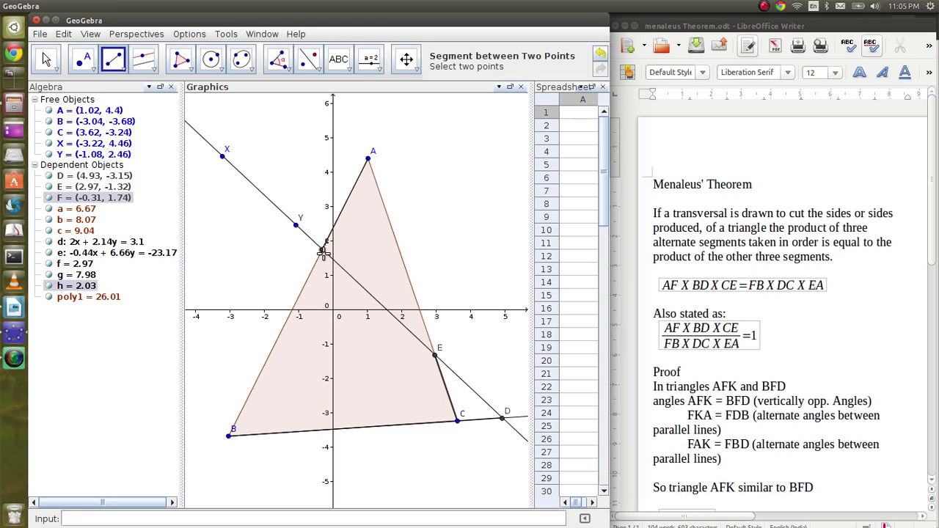
click(229, 435)
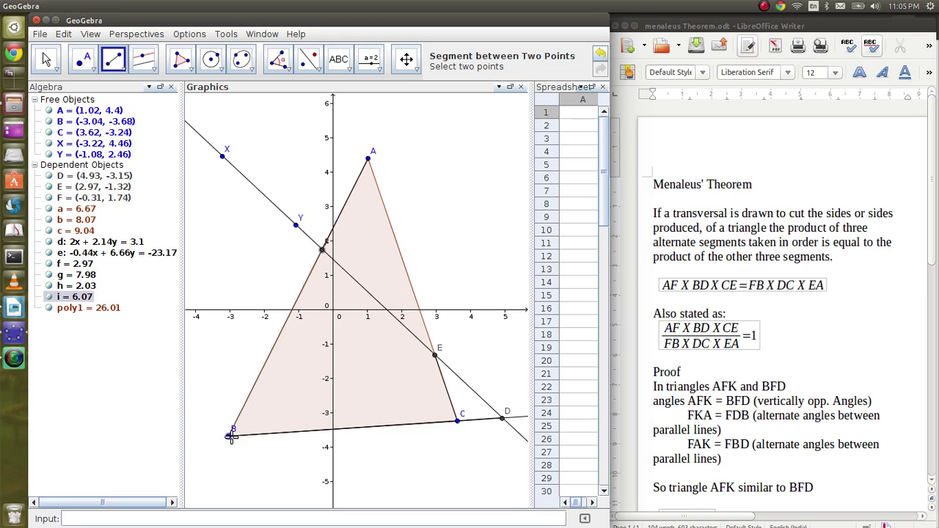
click(502, 419)
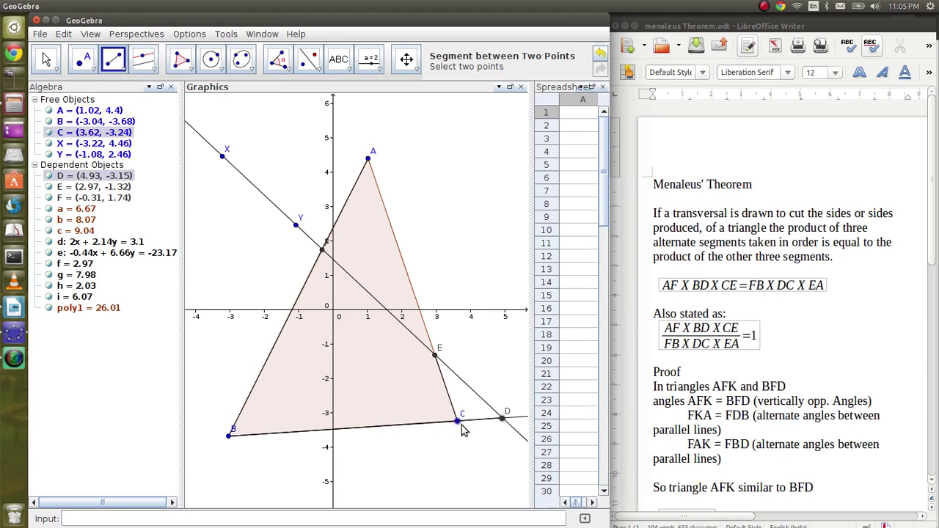
click(459, 422)
click(435, 356)
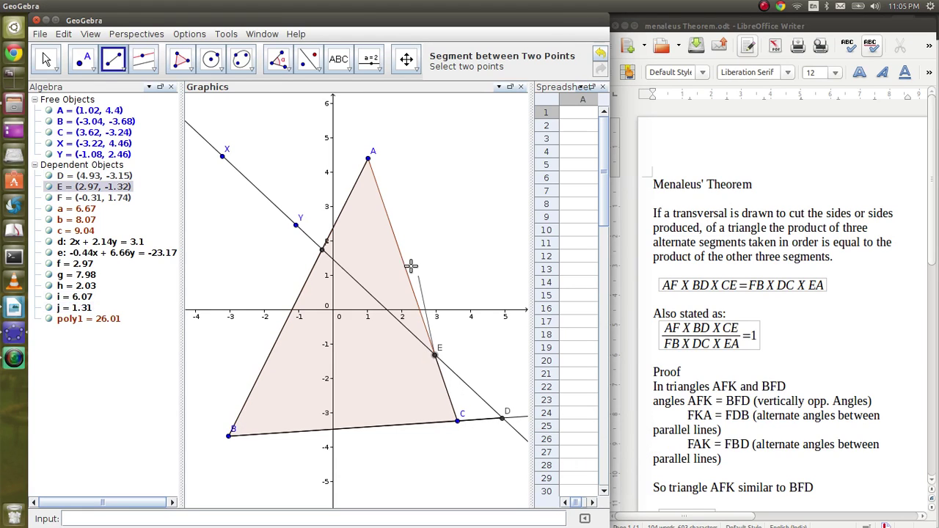
click(367, 159)
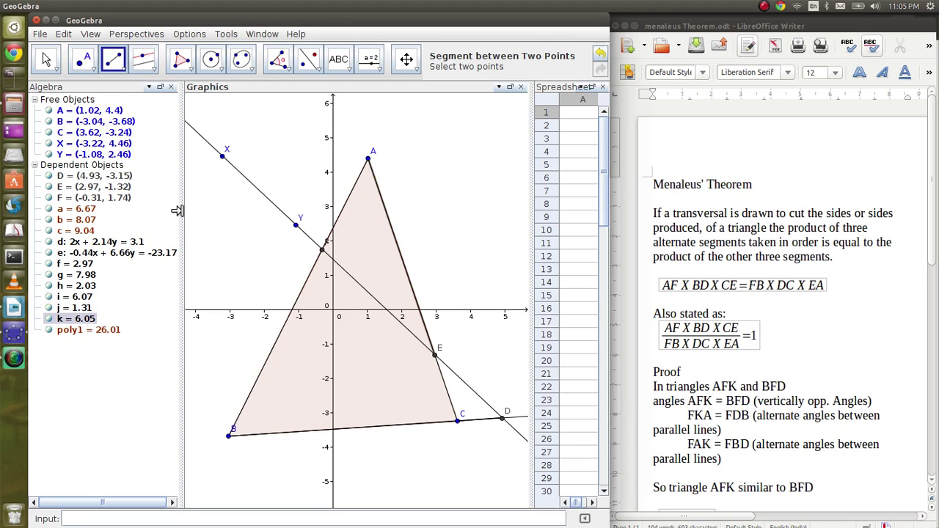
Step: Colour segments f, g and h (AF, BD, CE) red
double_click(80, 269)
click(213, 291)
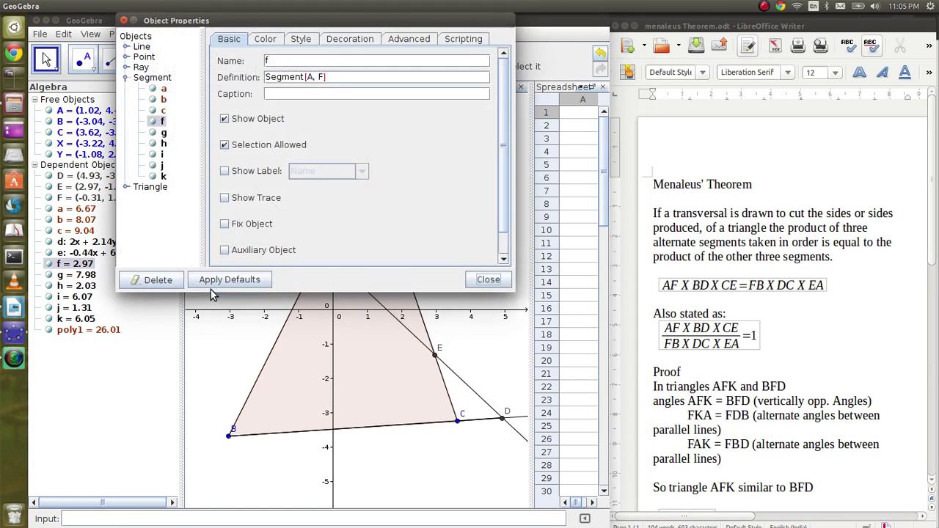
click(266, 40)
click(476, 77)
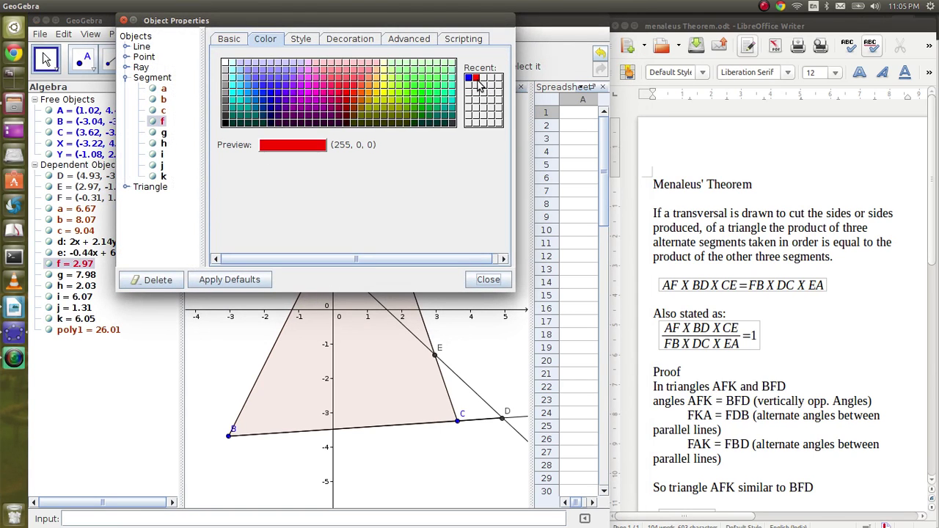
click(488, 280)
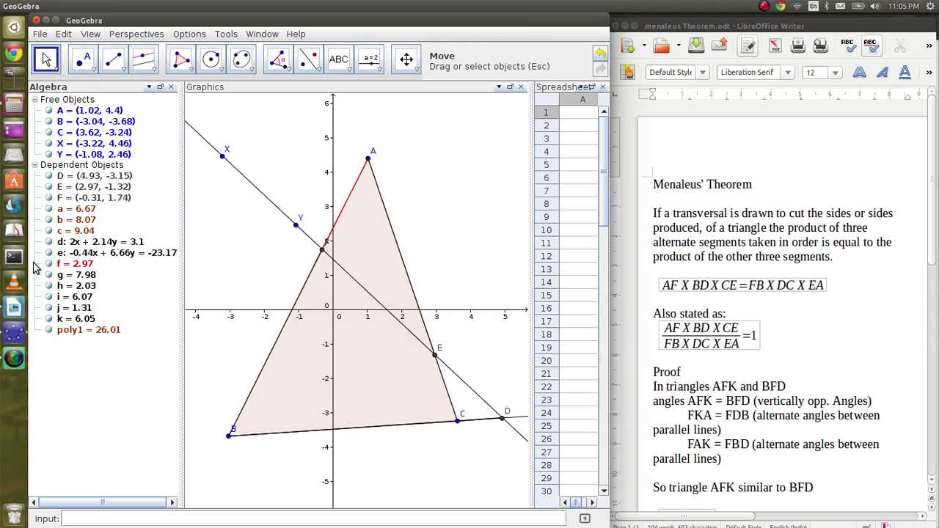
double_click(128, 273)
click(189, 290)
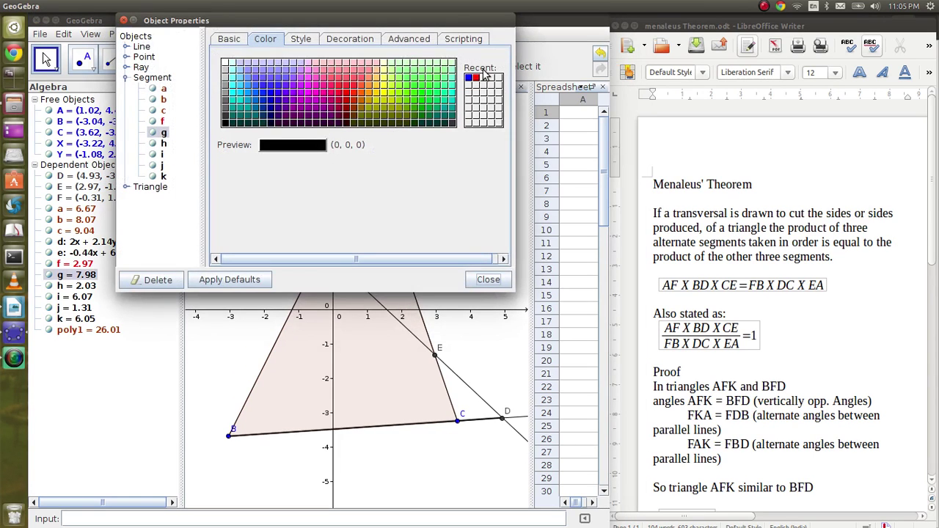
click(475, 78)
click(488, 279)
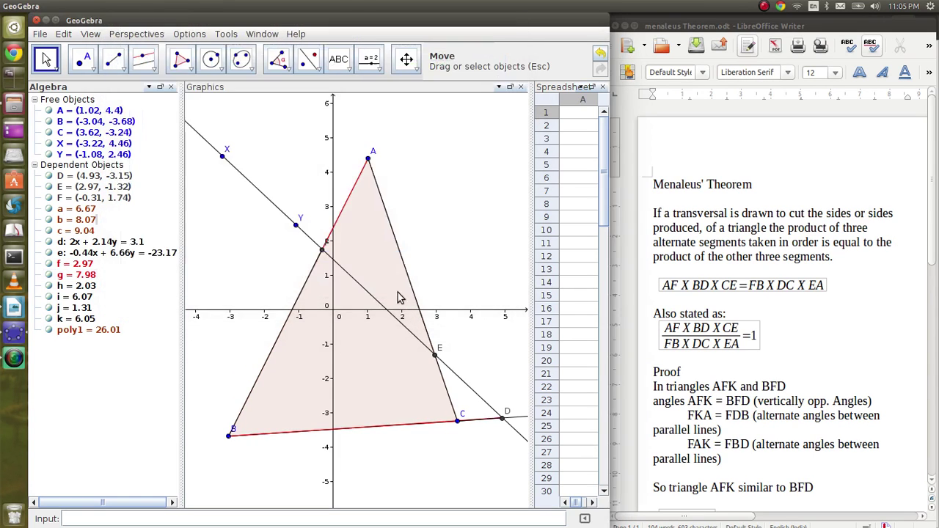
double_click(93, 291)
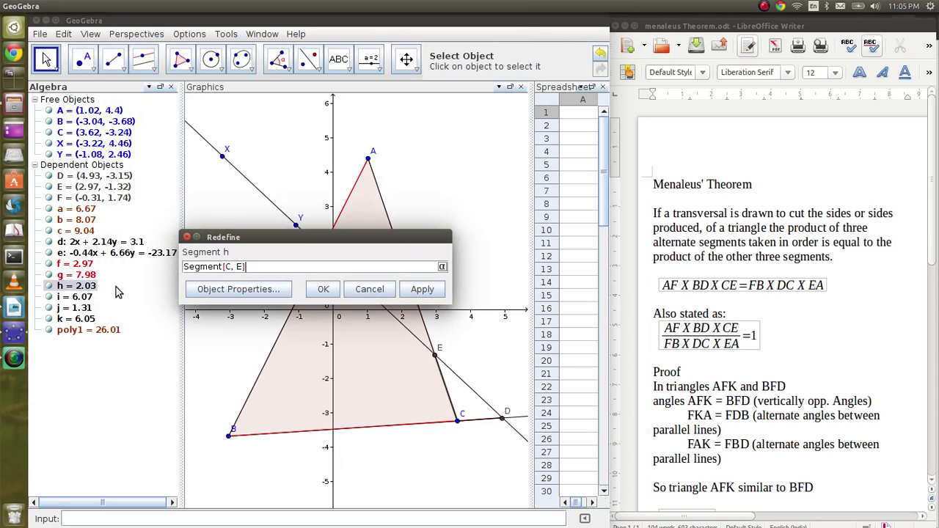
click(275, 291)
click(475, 79)
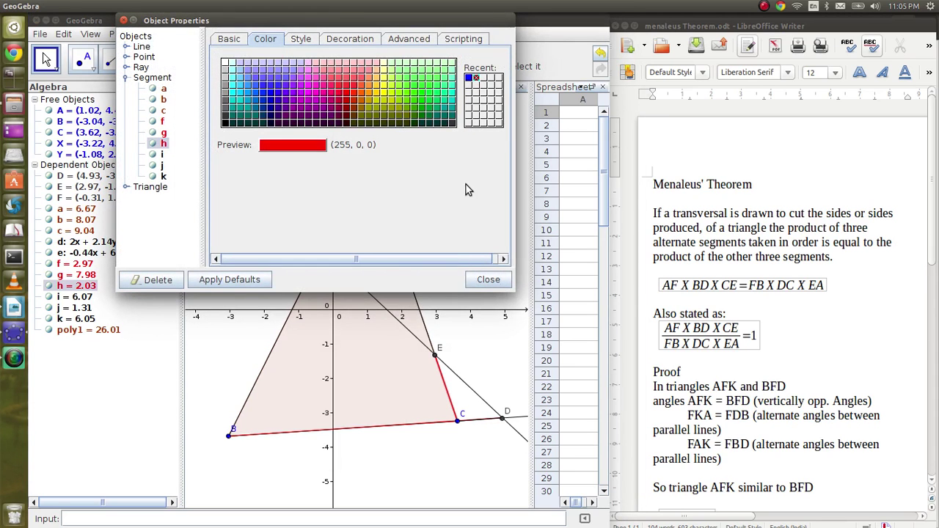
click(488, 279)
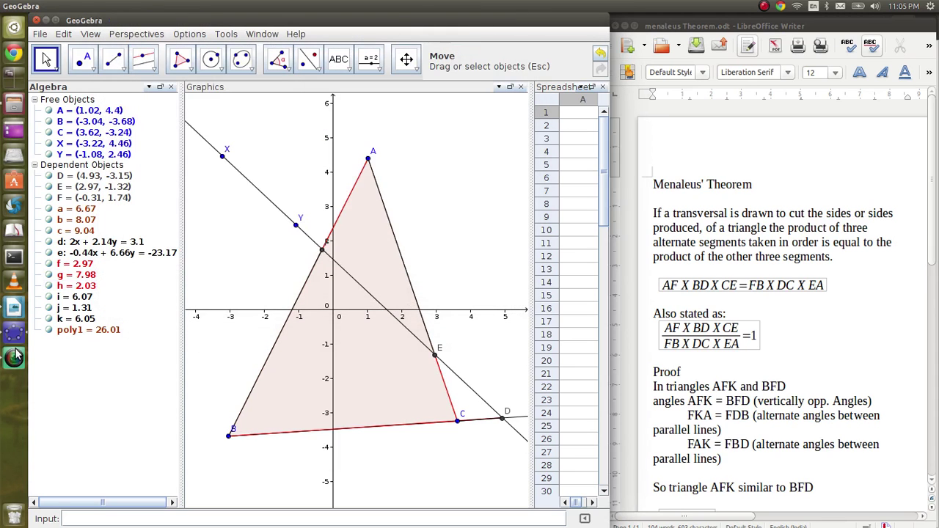
Step: Colour segments i, j and k (FB, DC, EA) blue
double_click(62, 297)
click(233, 287)
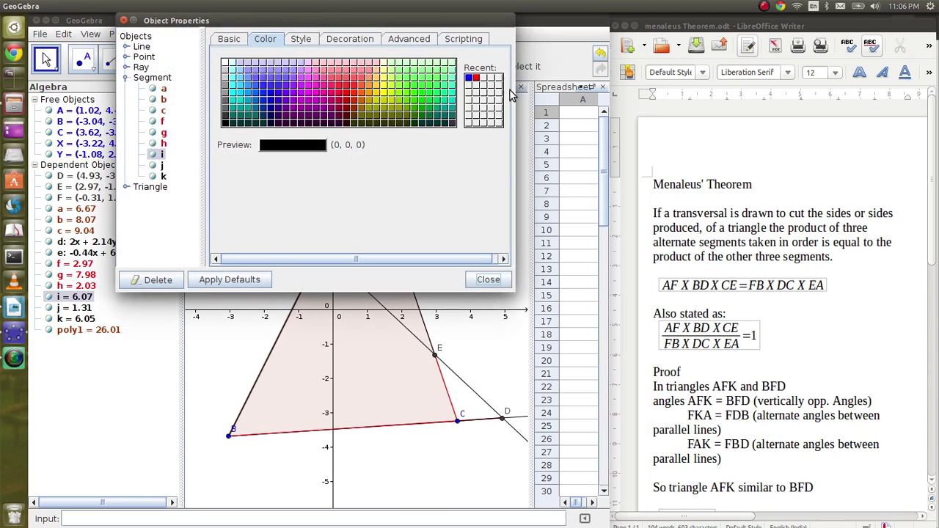
click(468, 78)
click(488, 279)
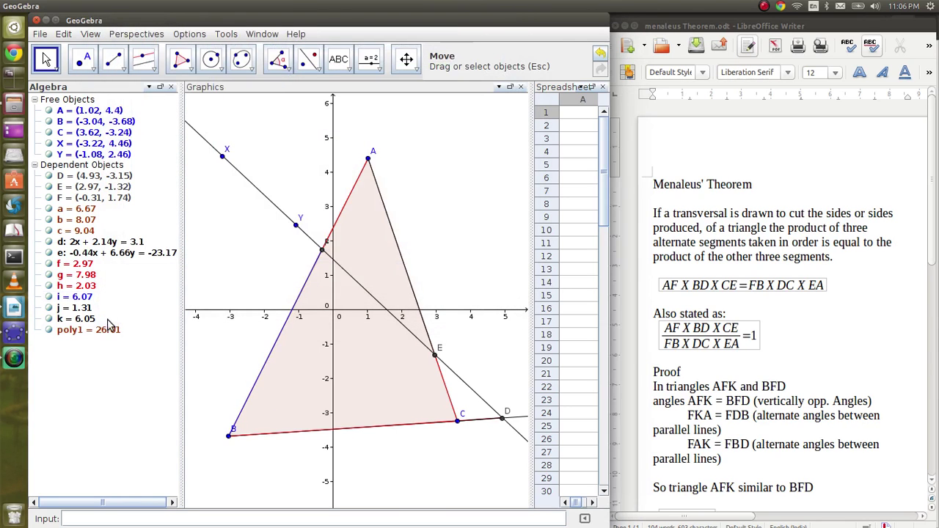
double_click(80, 308)
click(209, 286)
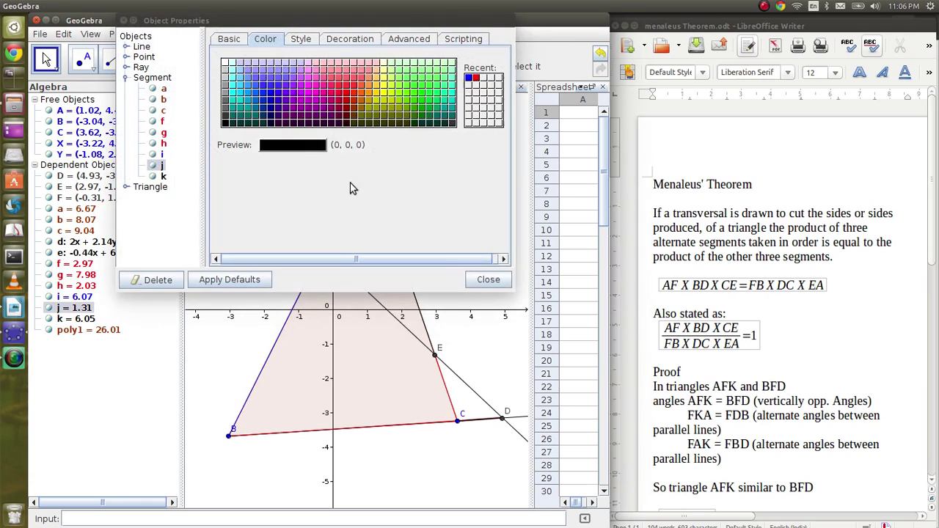
click(471, 78)
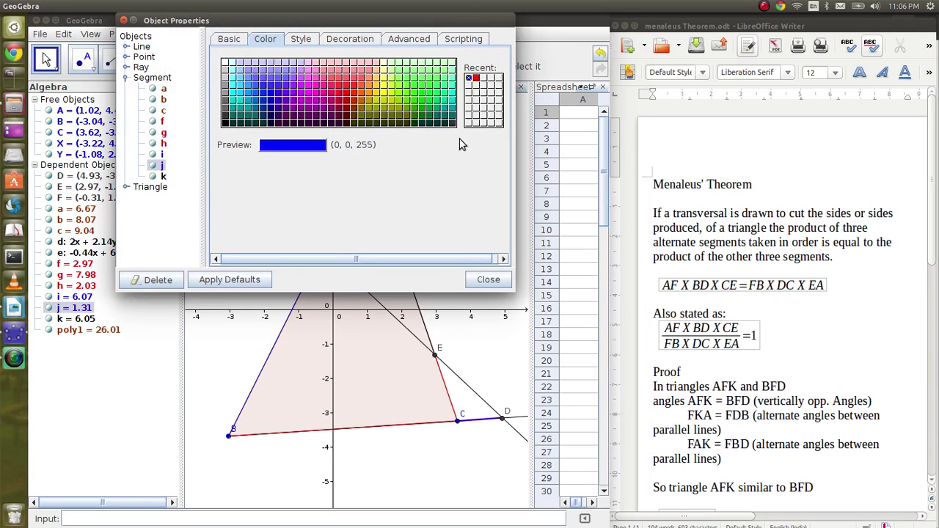
click(488, 280)
double_click(79, 320)
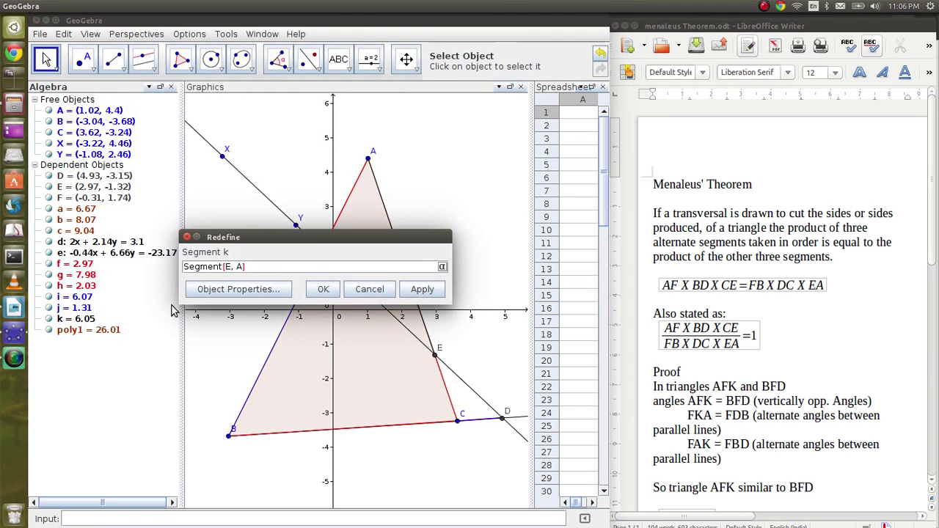
click(277, 288)
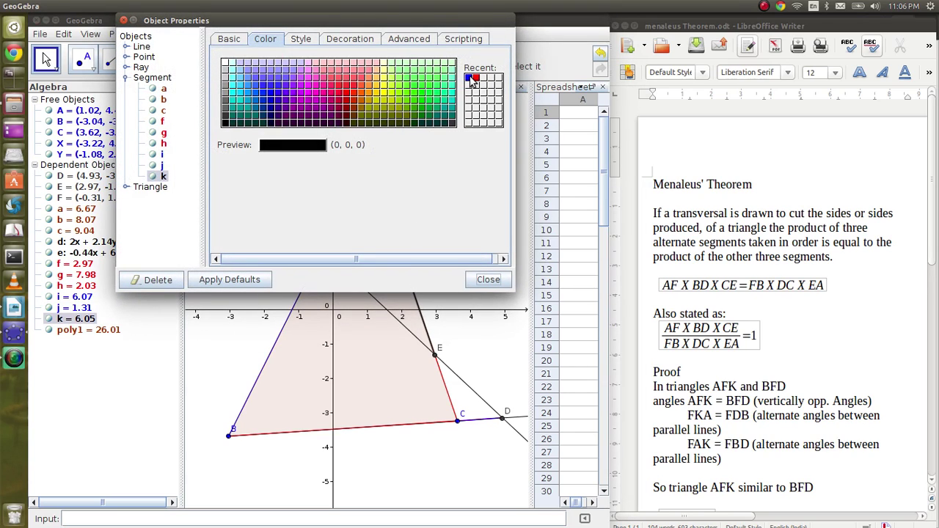
click(469, 77)
click(484, 279)
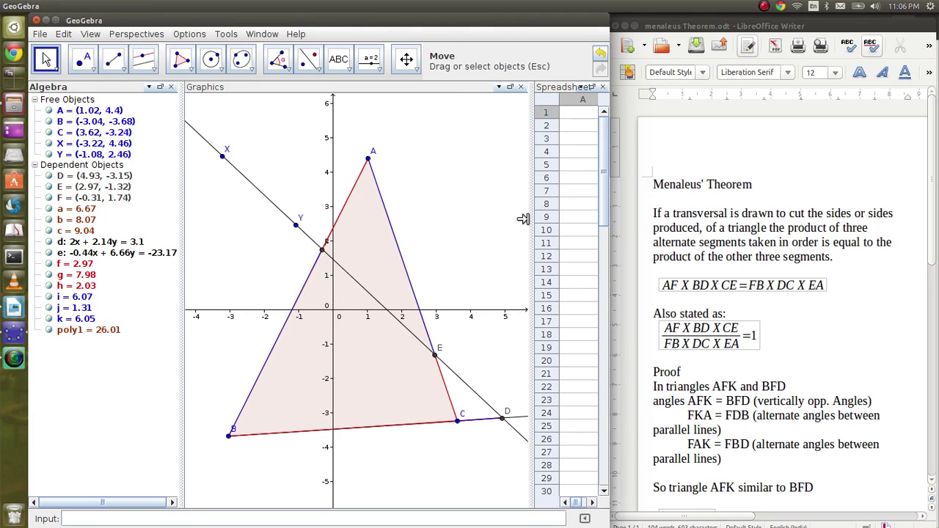
Step: Widen the spreadsheet to columns A–C and enter Product1 in A1 and Product2 in A2
drag(522, 219, 499, 232)
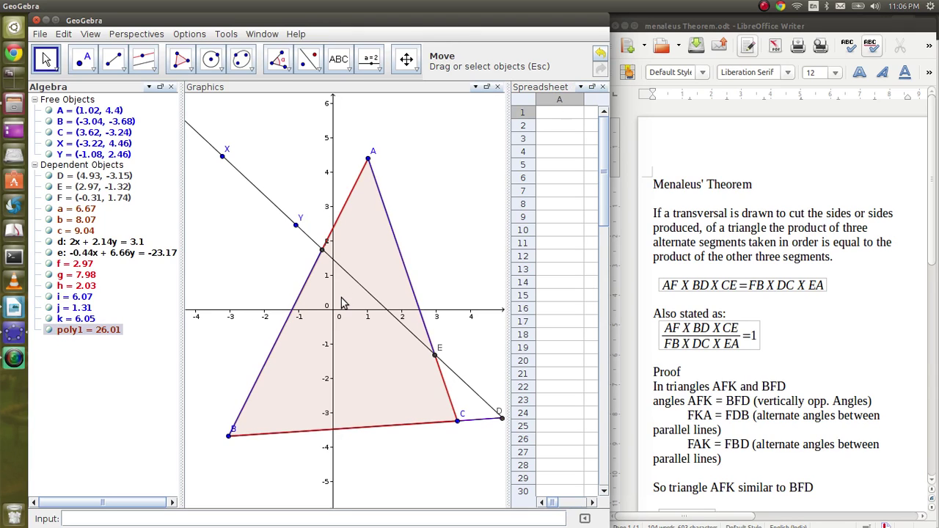
scroll(342, 301, up, 3)
scroll(341, 300, down, 5)
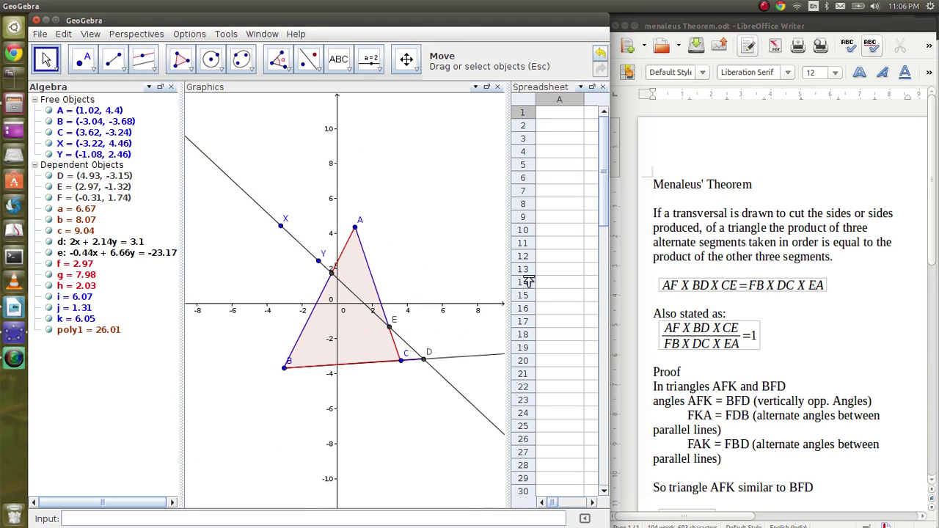
drag(503, 288, 444, 286)
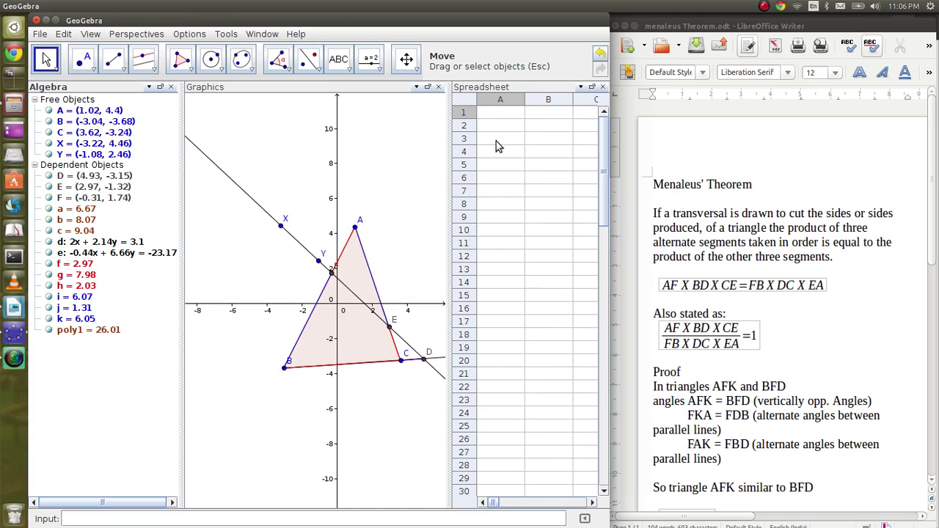
click(494, 118)
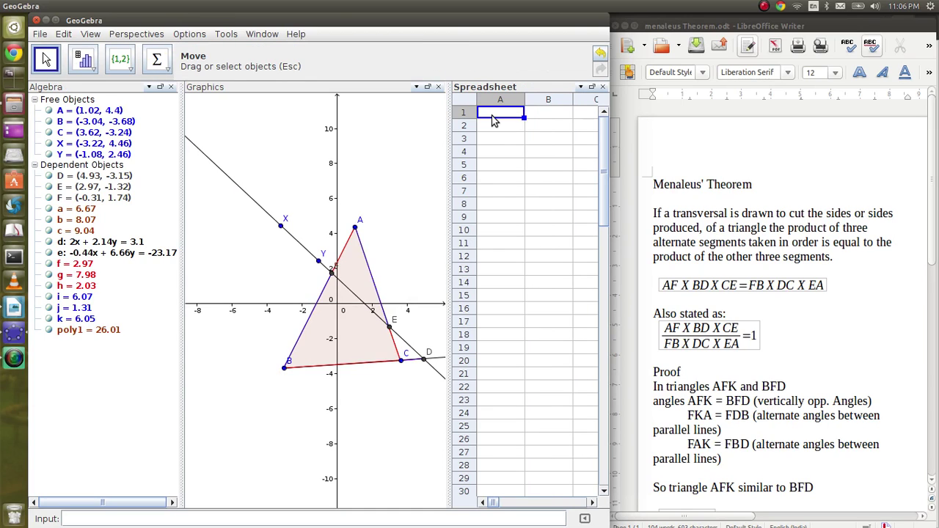
text(Pr)
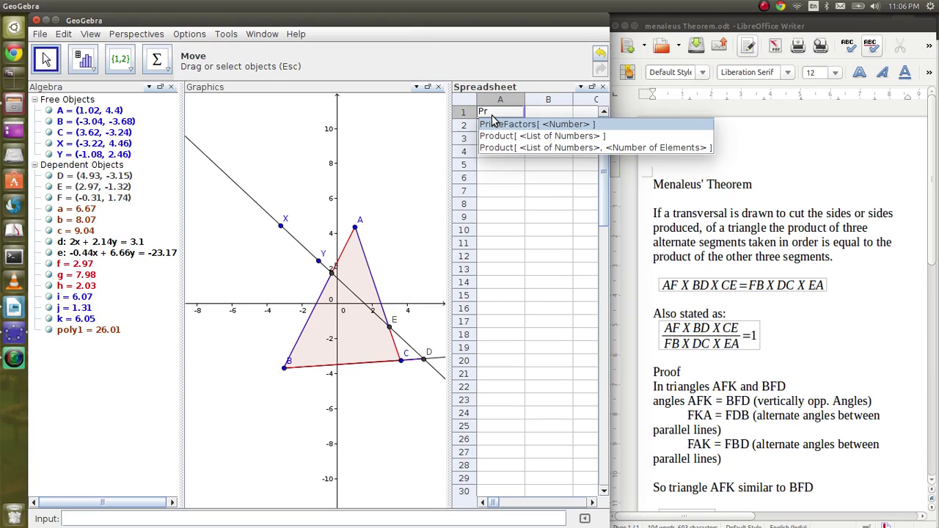
text(oduct[)
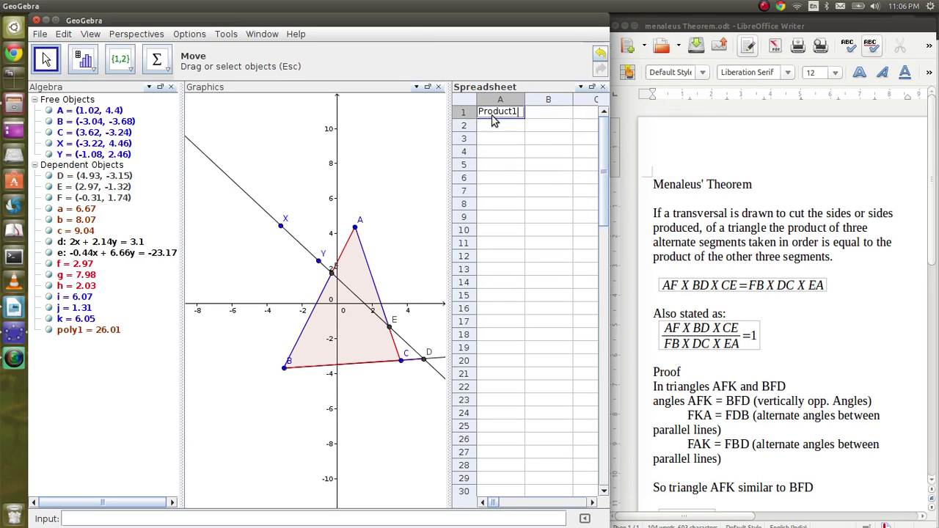
key(Return)
text(Pr)
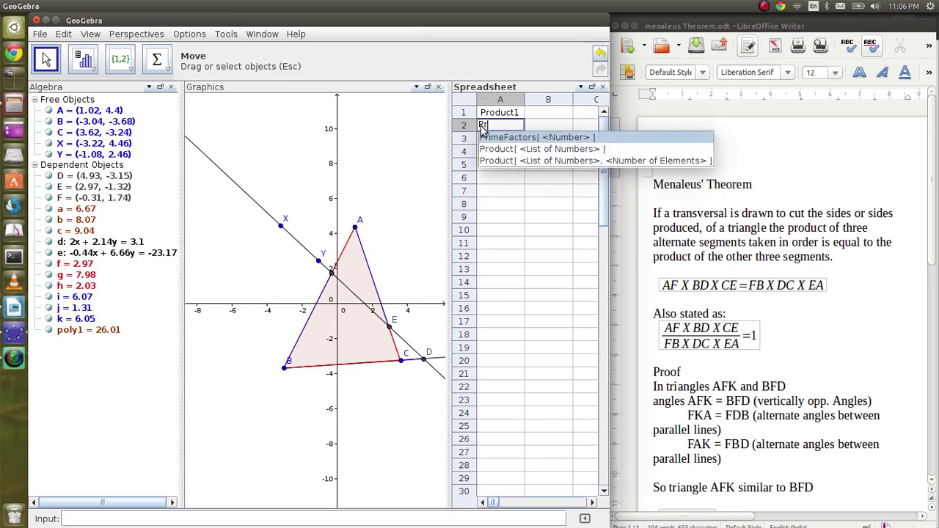
text(oduct[)
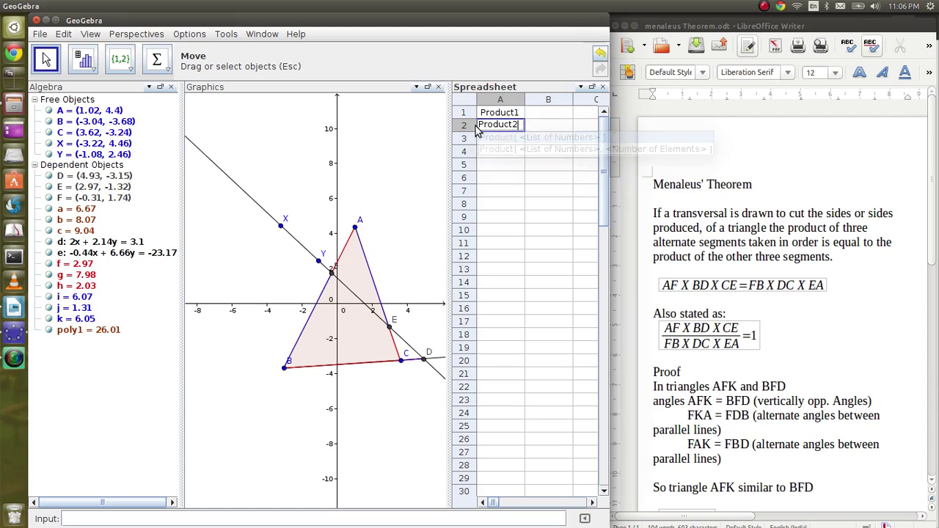
key(Return)
Step: Enter =f*g*h in B1 and the blue product i*j*k in B2, both 48.06
click(560, 111)
text(=)
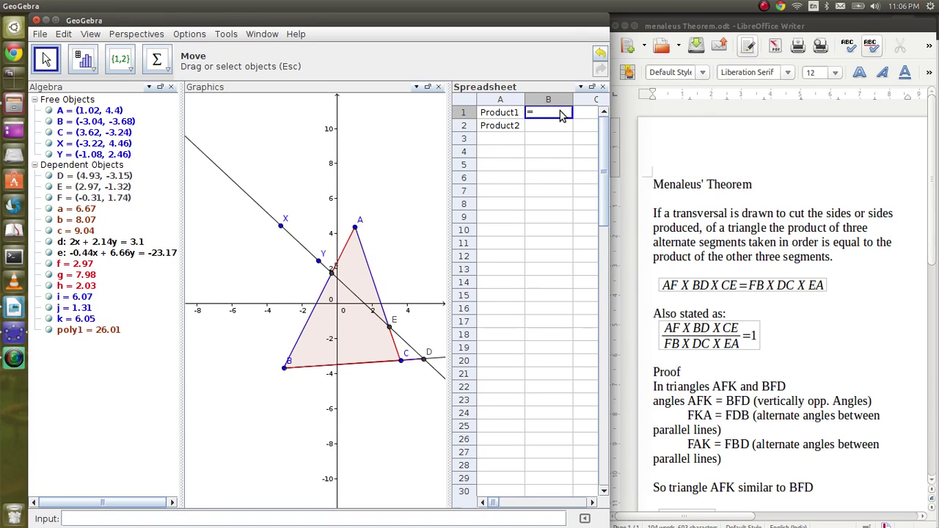
text(f*g*)
text(h)
key(Return)
text(=)
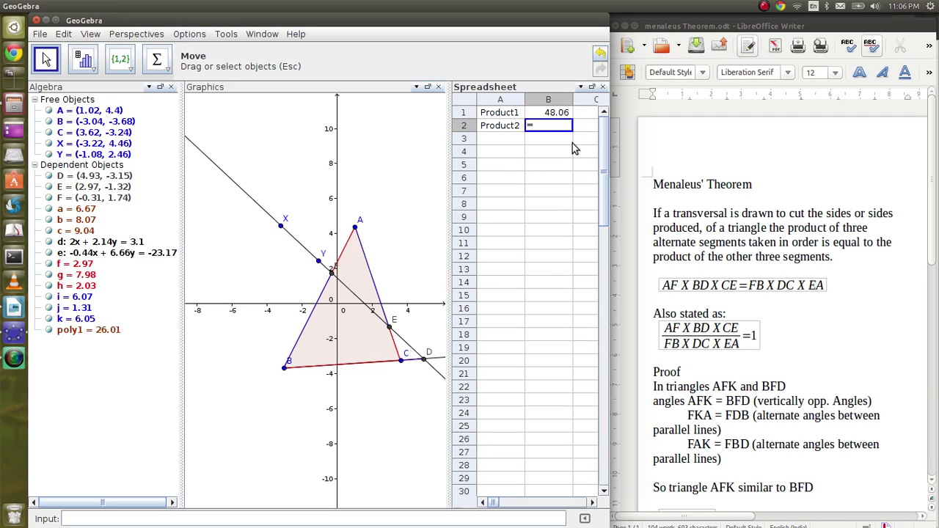
text(i)
text(*)
text(j*k)
key(Return)
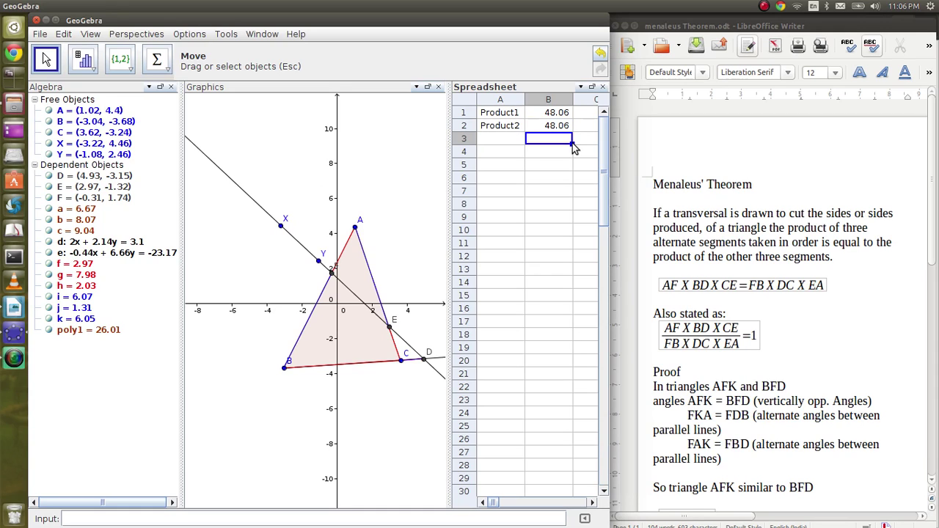
Step: Drag vertices C, A, B and C again, with both products staying equal at 44.9
click(401, 361)
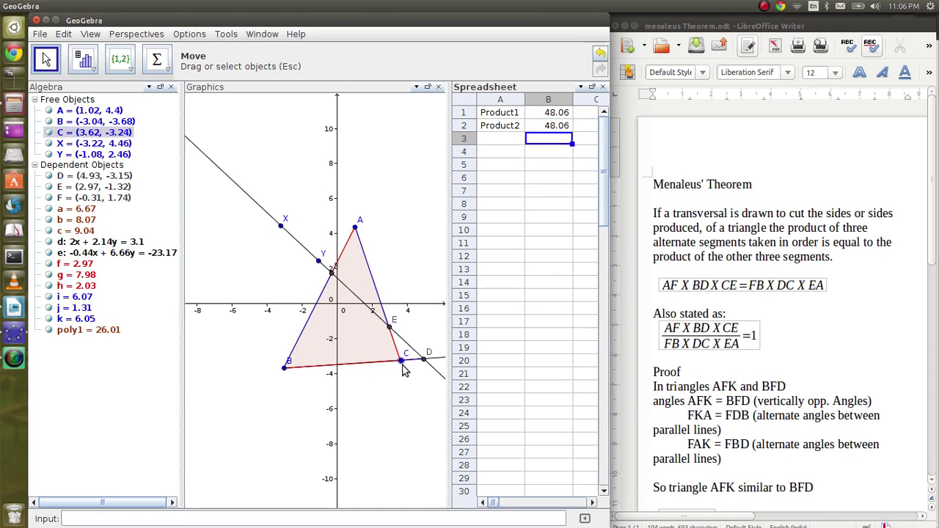
mouse_move(400, 363)
mouse_down()
mouse_move(396, 370)
mouse_move(389, 346)
mouse_up()
click(355, 228)
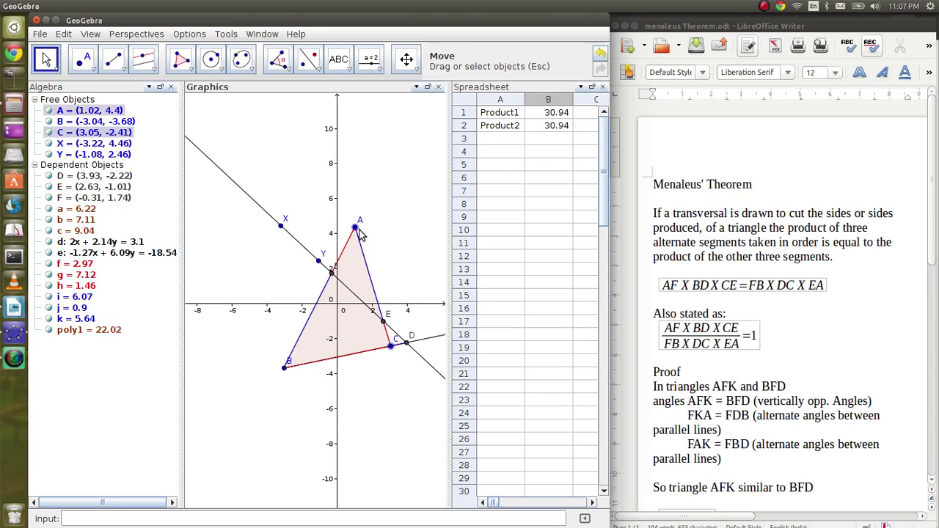
mouse_move(355, 228)
mouse_down()
mouse_move(350, 262)
mouse_move(384, 208)
mouse_up()
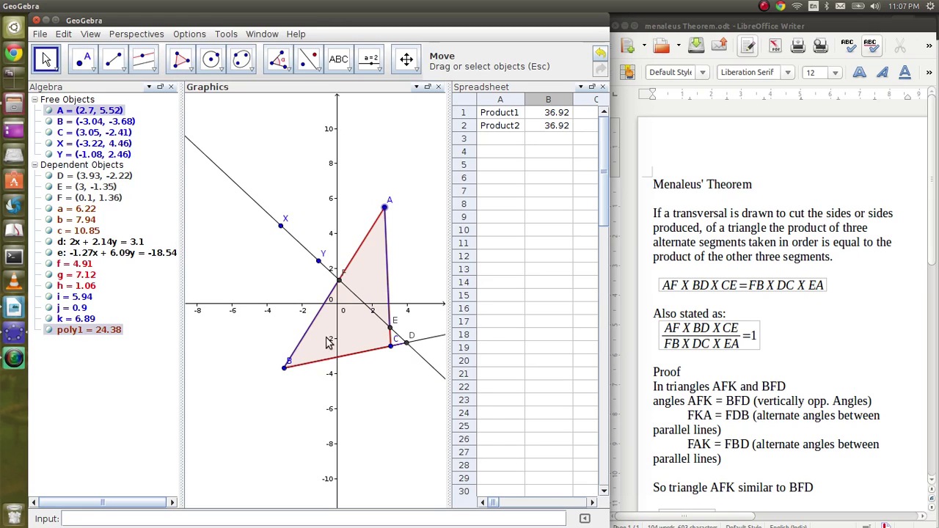
mouse_move(284, 369)
mouse_down()
mouse_move(305, 335)
mouse_move(281, 346)
mouse_up()
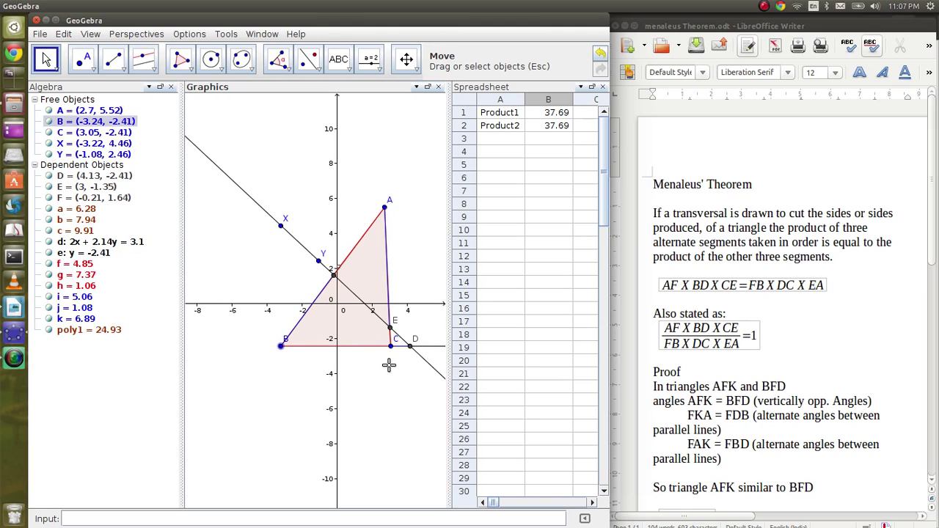
drag(390, 345, 414, 356)
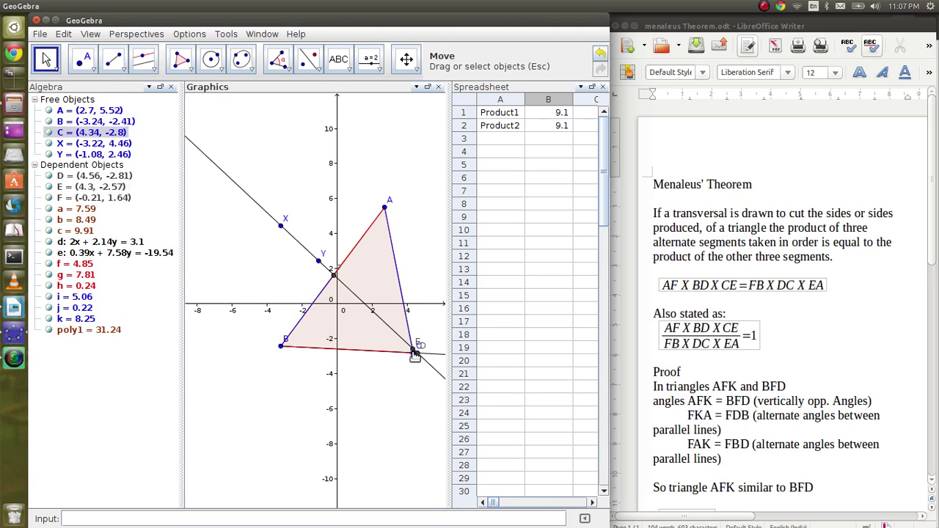
drag(415, 356, 410, 365)
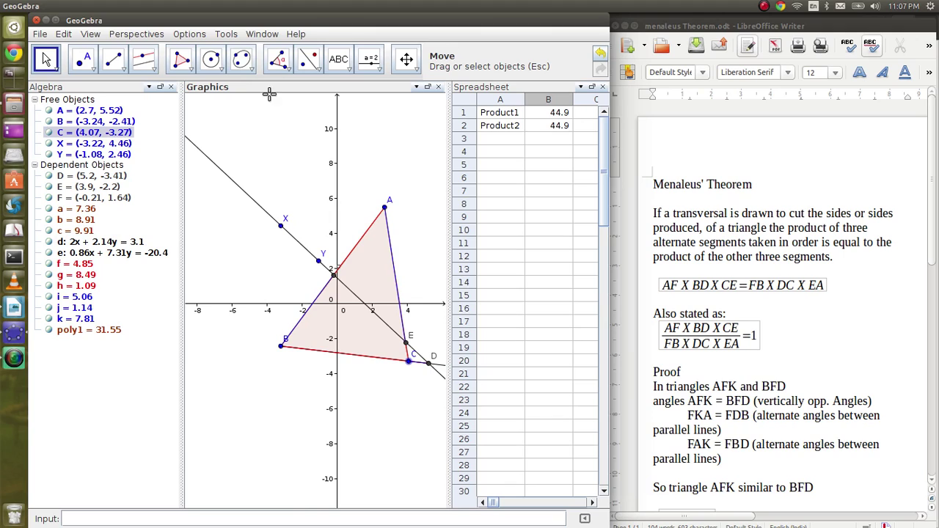
Step: Draw the line through A parallel to BC
click(147, 68)
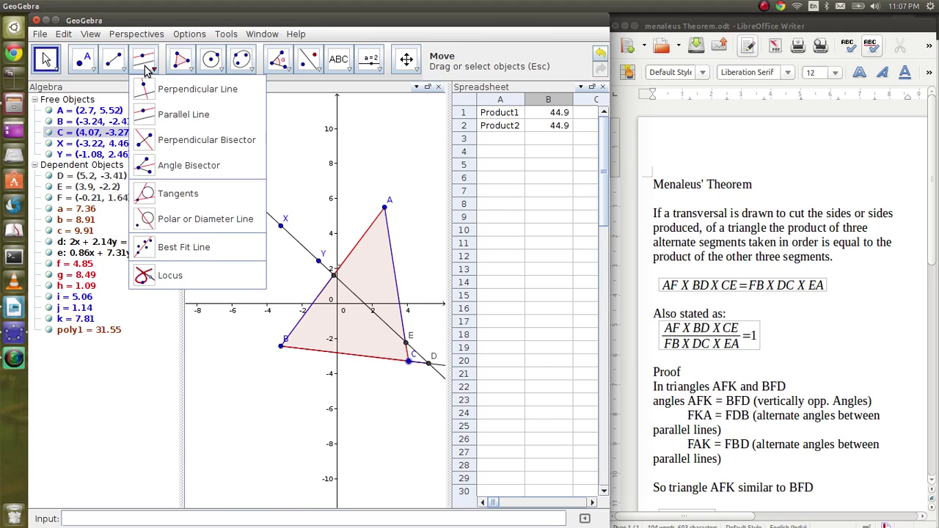
click(146, 114)
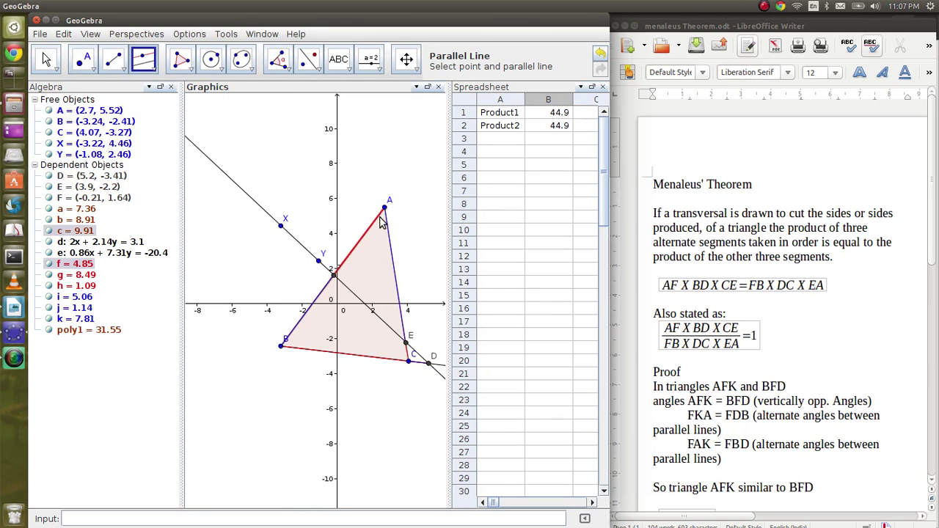
click(384, 208)
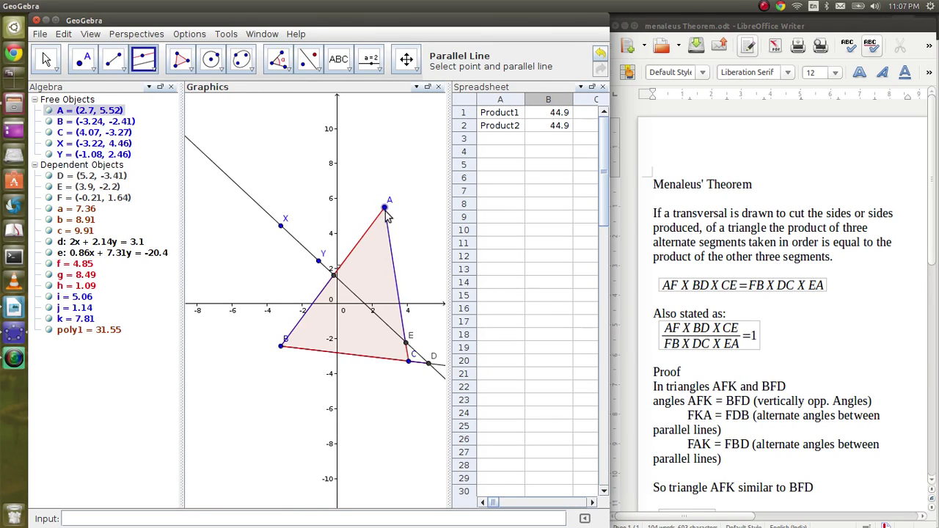
click(371, 357)
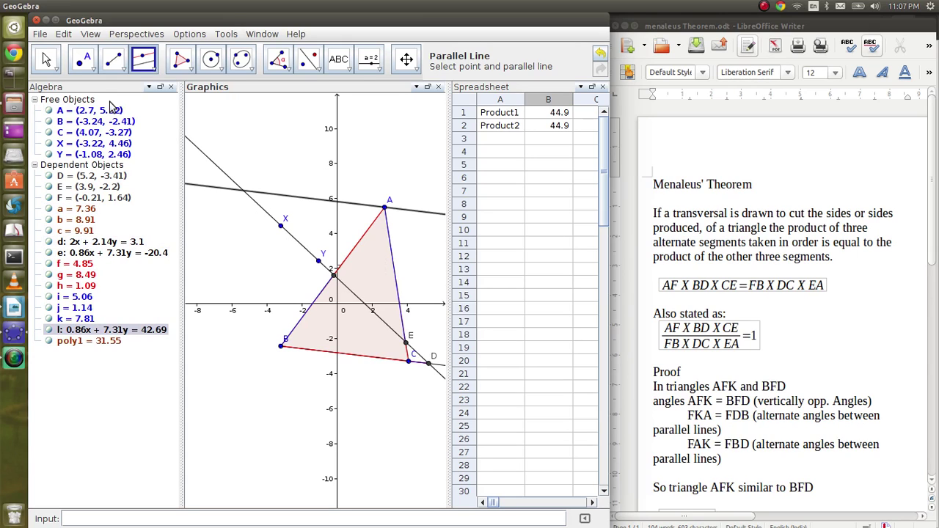
Step: Mark the parallel's intersection with the transversal and name it K
click(91, 67)
click(97, 92)
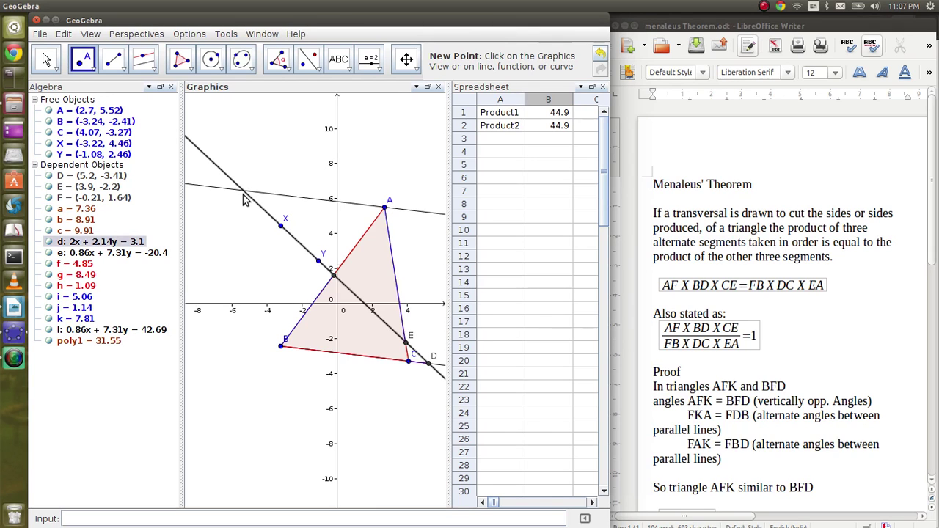
click(243, 192)
double_click(242, 191)
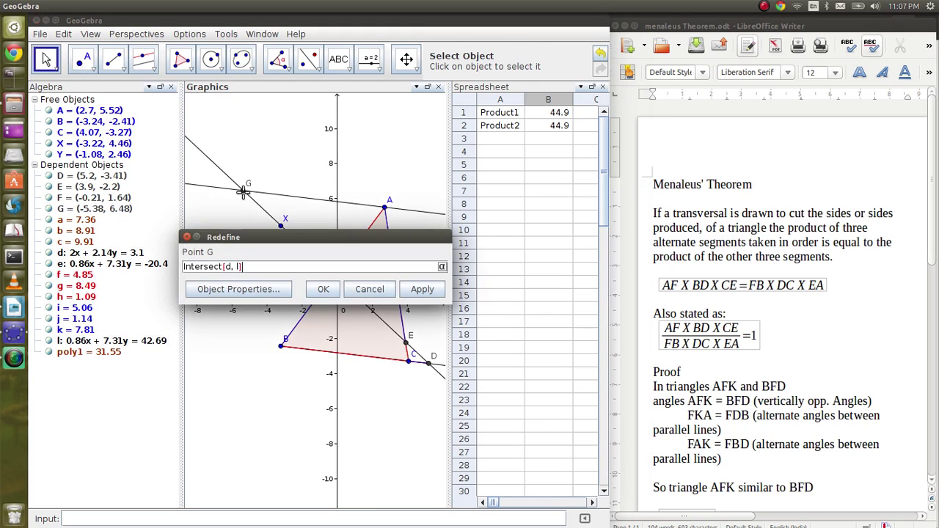
click(258, 290)
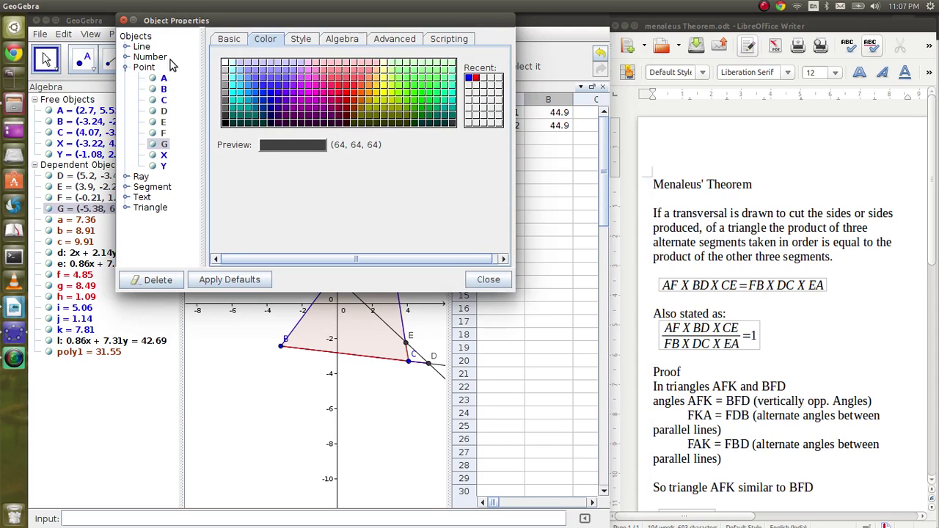
click(222, 38)
click(298, 63)
text(K)
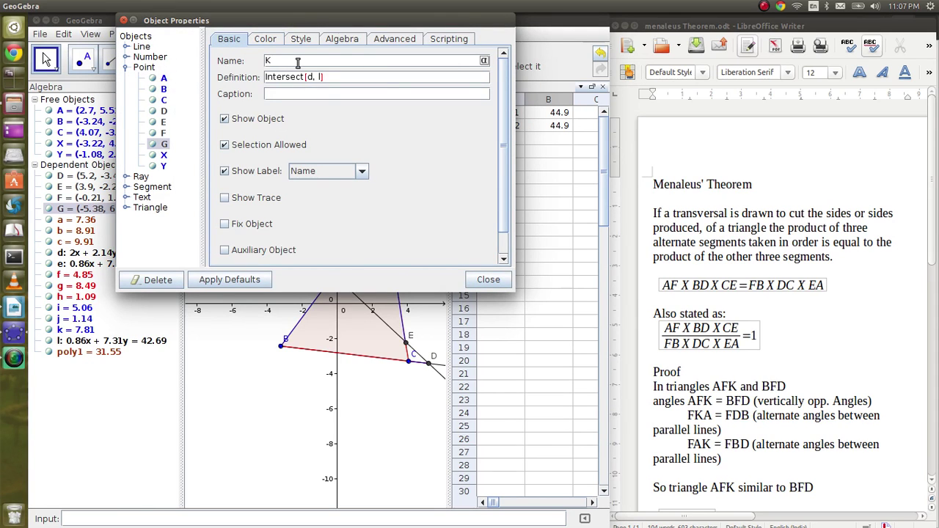
click(508, 282)
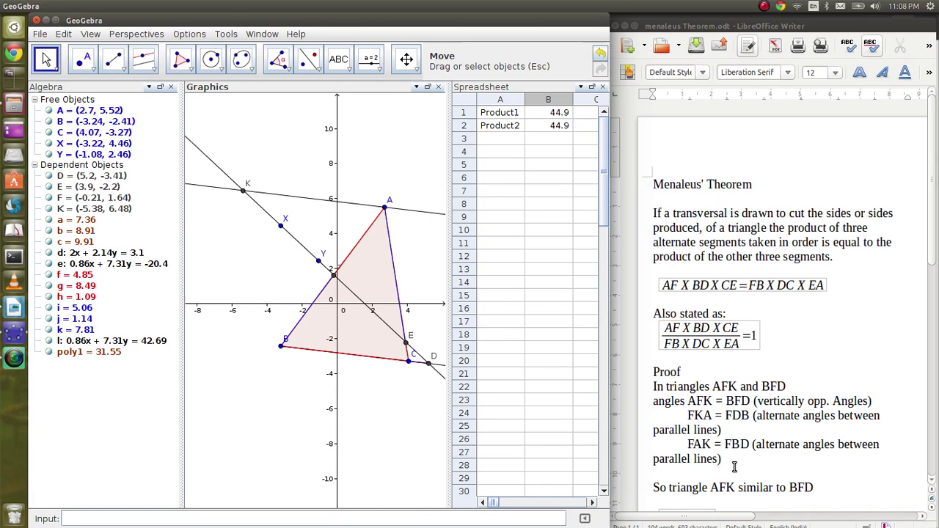
Step: Scroll Writer to 'triangle AFK similar to BFD' and equation (1), AF/FB = AK/BD
scroll(758, 415, down, 2)
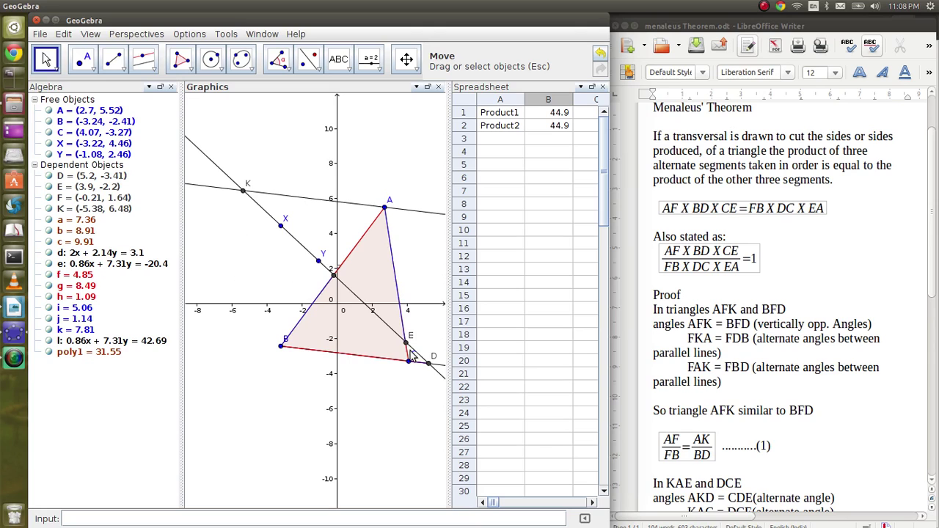
Step: Highlight transversal d in GeoGebra, then read the proof down to triangles KAE and DCE giving CE/EA = CD/AK (2)
click(258, 207)
key(Escape)
scroll(772, 405, down, 2)
scroll(767, 410, down, 1)
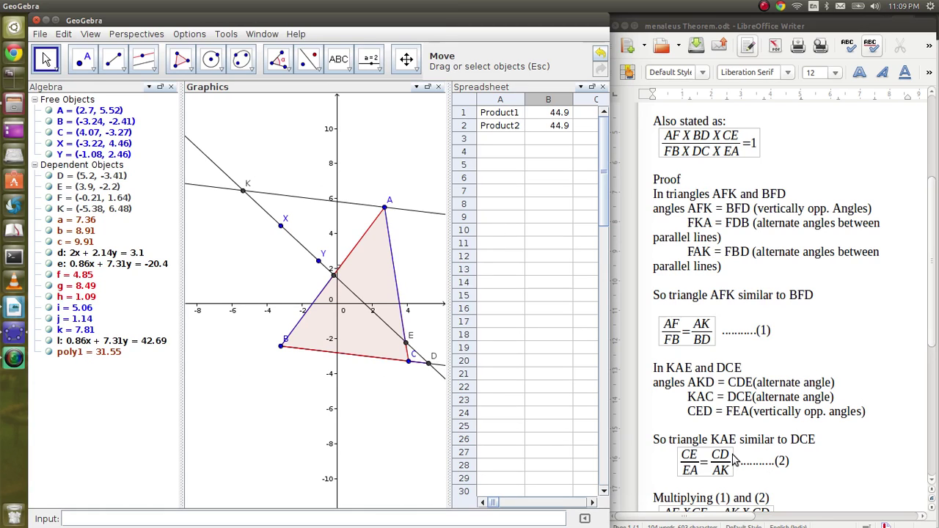
Step: Scroll the proof to where multiplying (1) and (2) gives AF·CE/(FB·EA) = CD/BD
scroll(809, 465, down, 1)
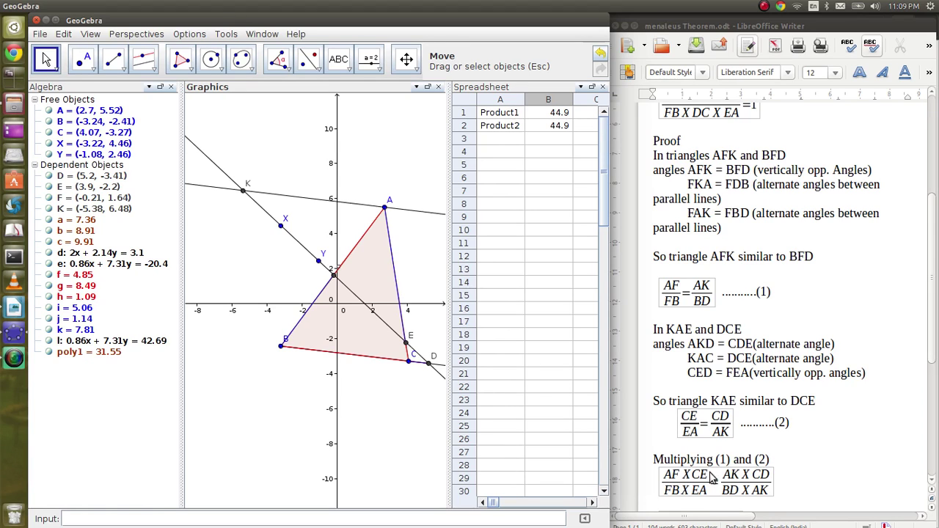
scroll(814, 468, down, 1)
scroll(814, 468, down, 1)
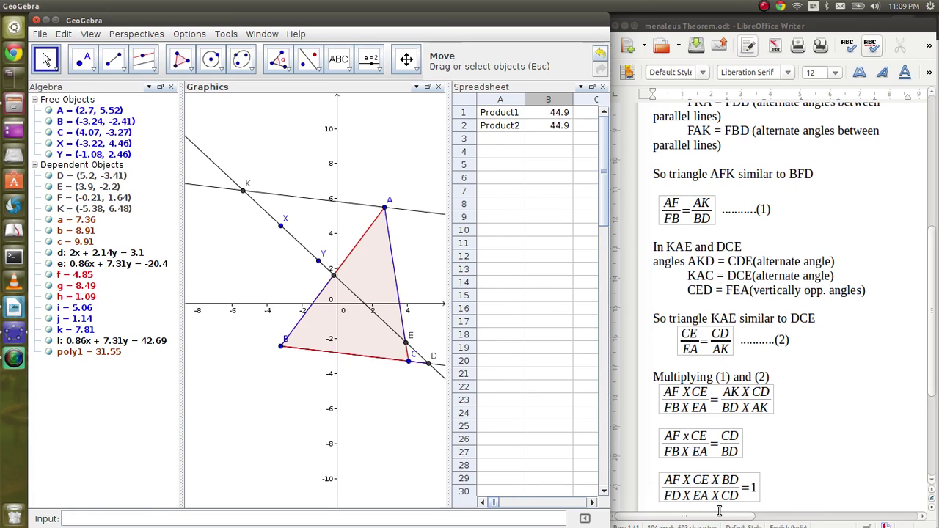
scroll(823, 415, up, 4)
scroll(823, 415, up, 1)
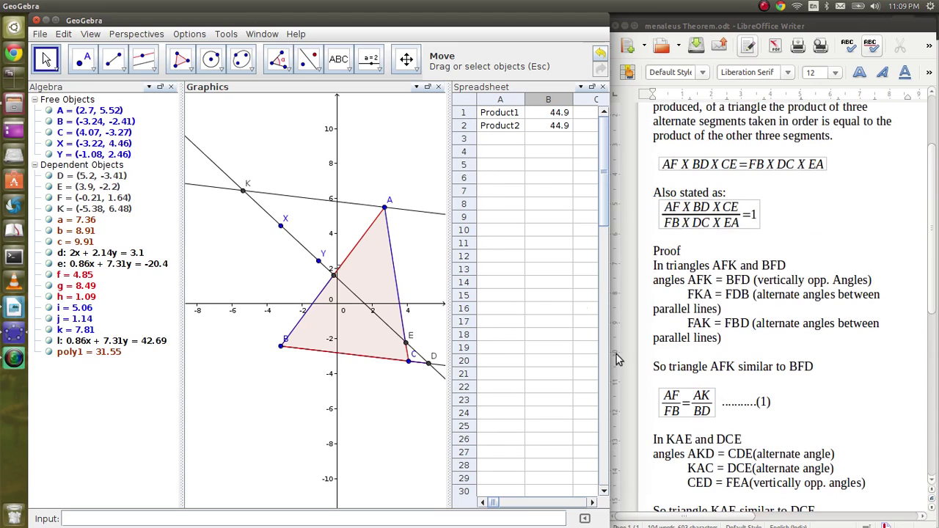
scroll(726, 402, down, 5)
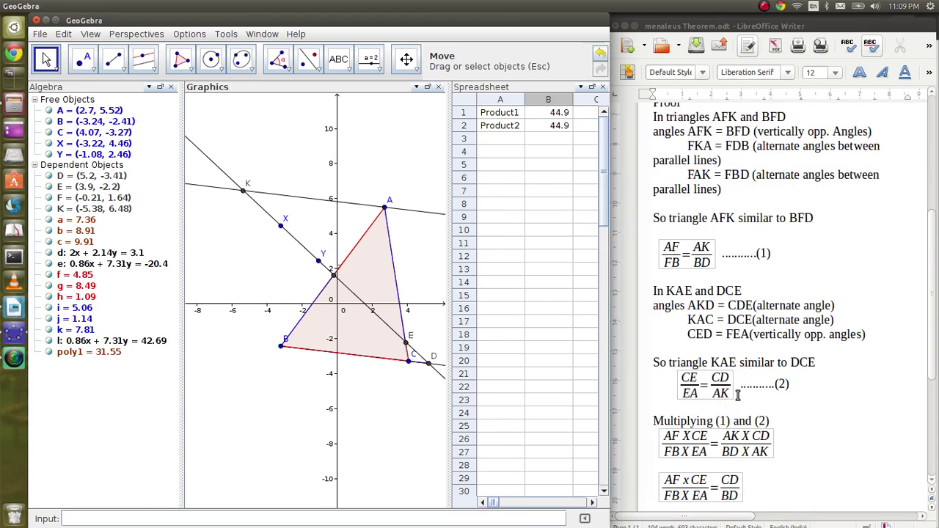